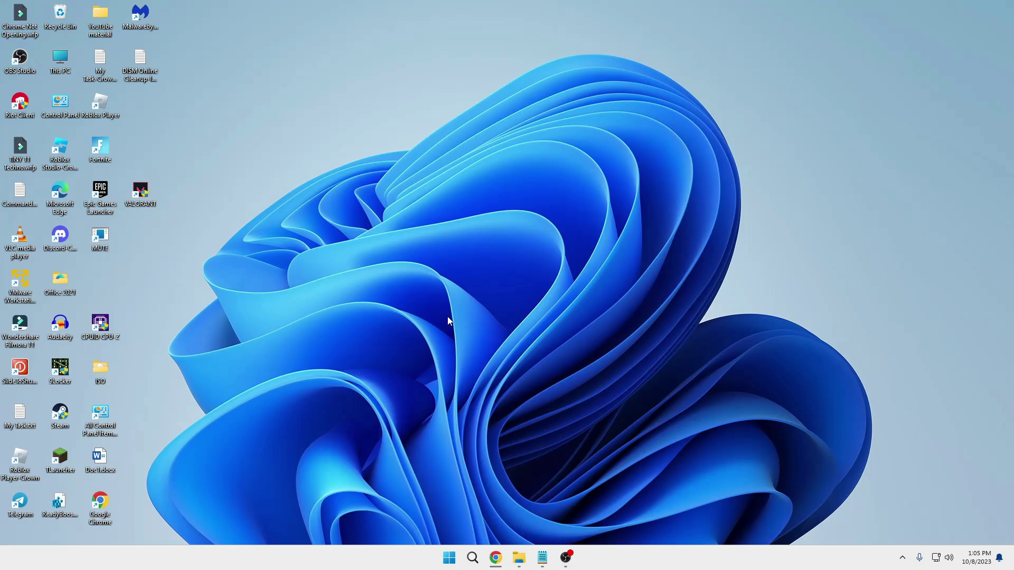
Try to end the Vanguard tray notification process in Task Manager, and close the Task Manager window
right_click(448, 560)
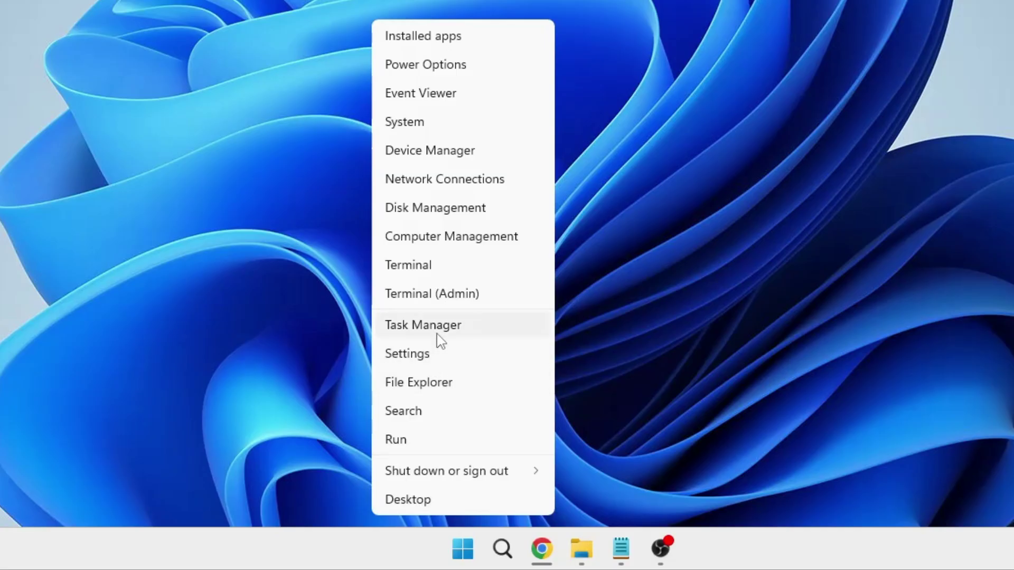
left_click(435, 429)
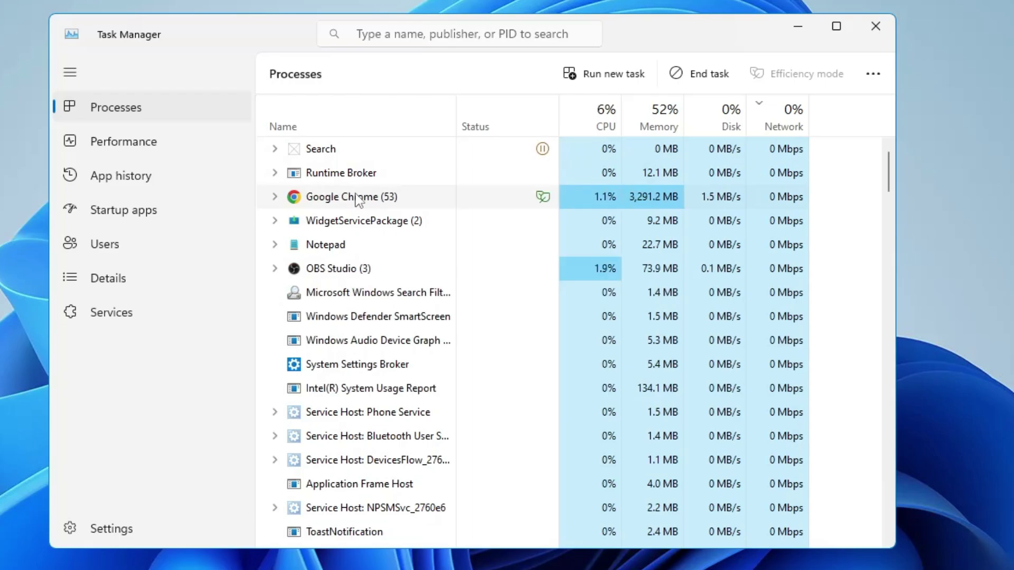
left_click(361, 338)
scroll(361, 341, "down", 3)
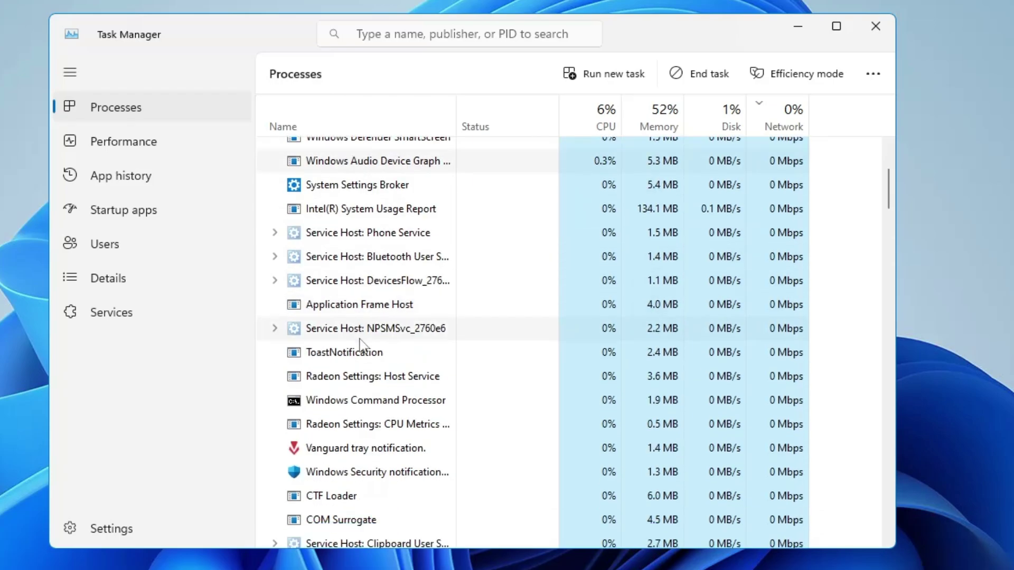
right_click(363, 449)
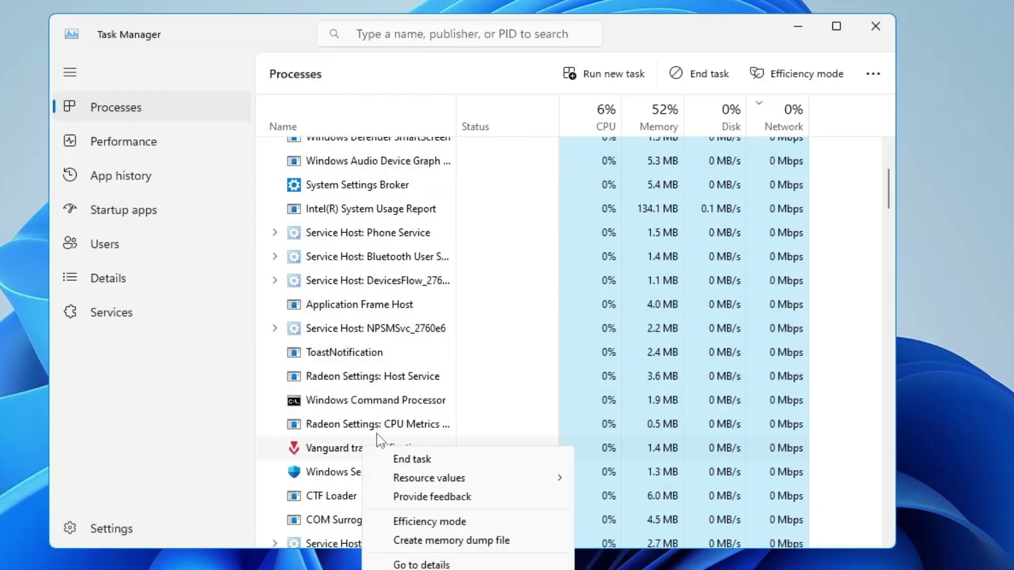
left_click(406, 459)
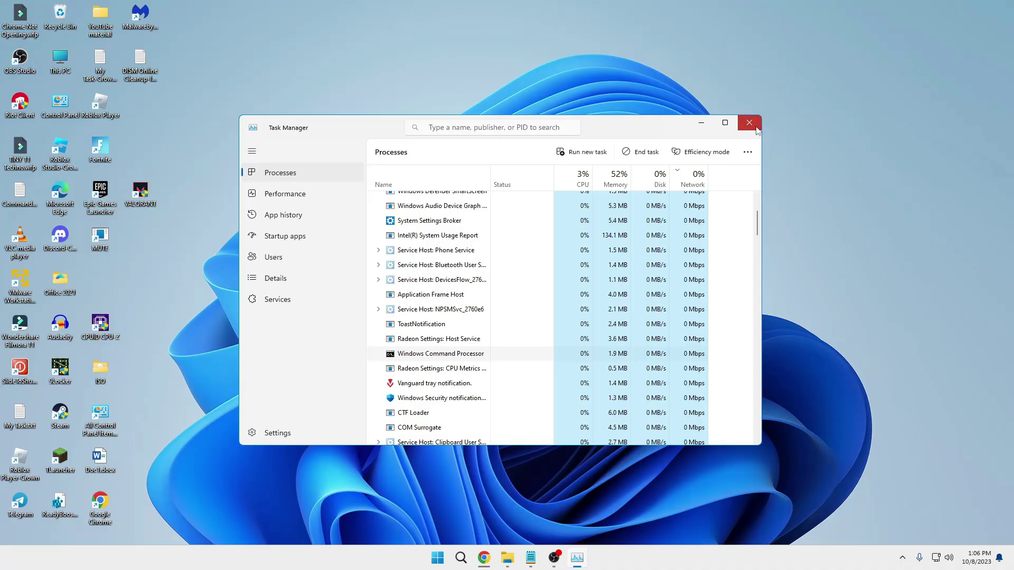
left_click(755, 127)
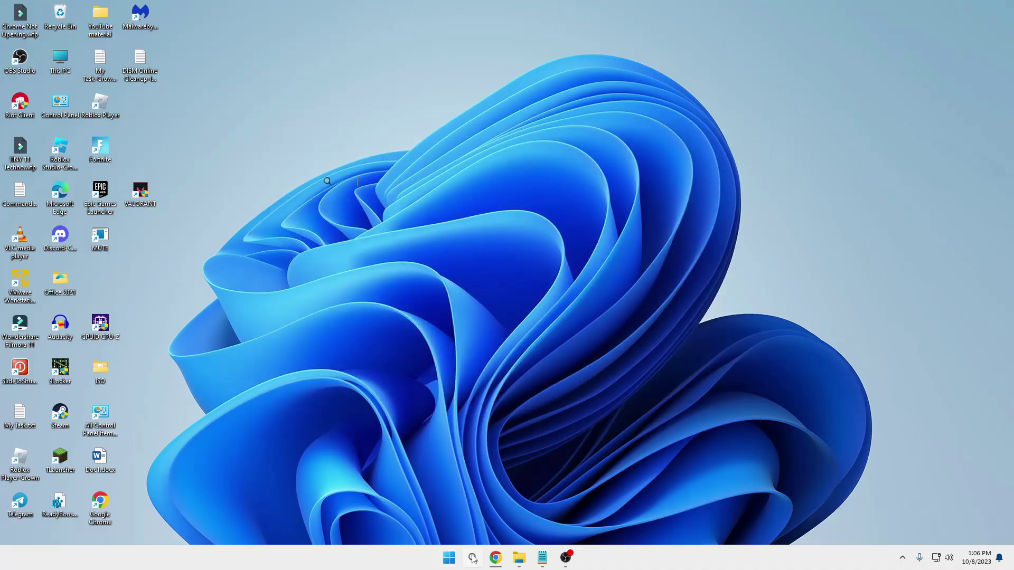
Search Windows for cmd and run Command Prompt as administrator
left_click(472, 557)
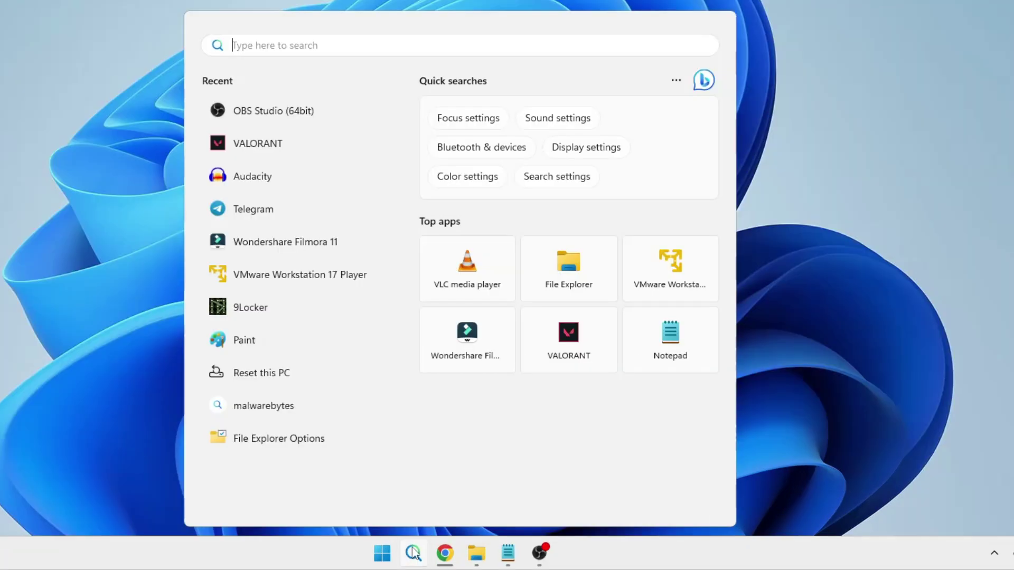
type("cmd")
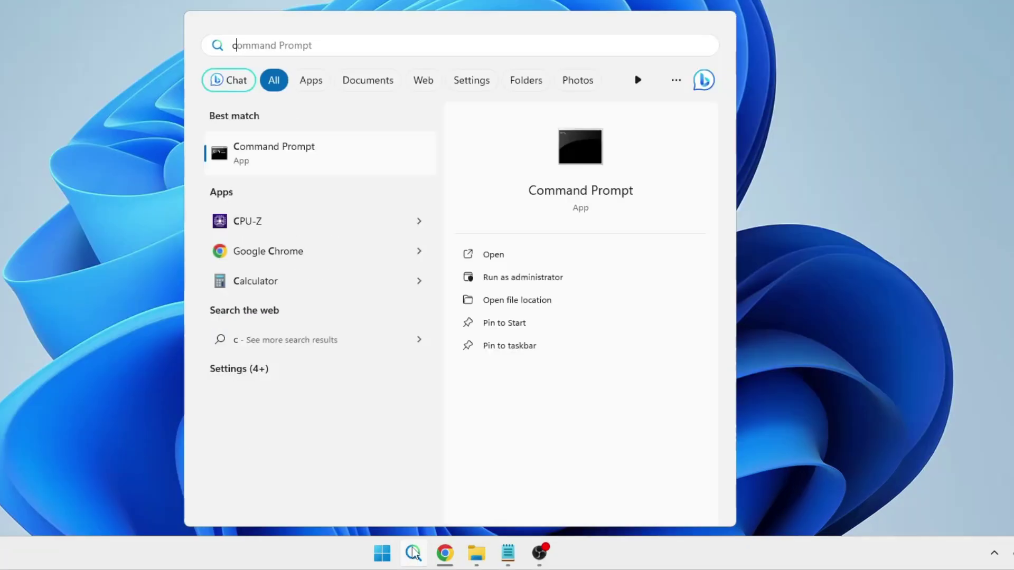
right_click(315, 152)
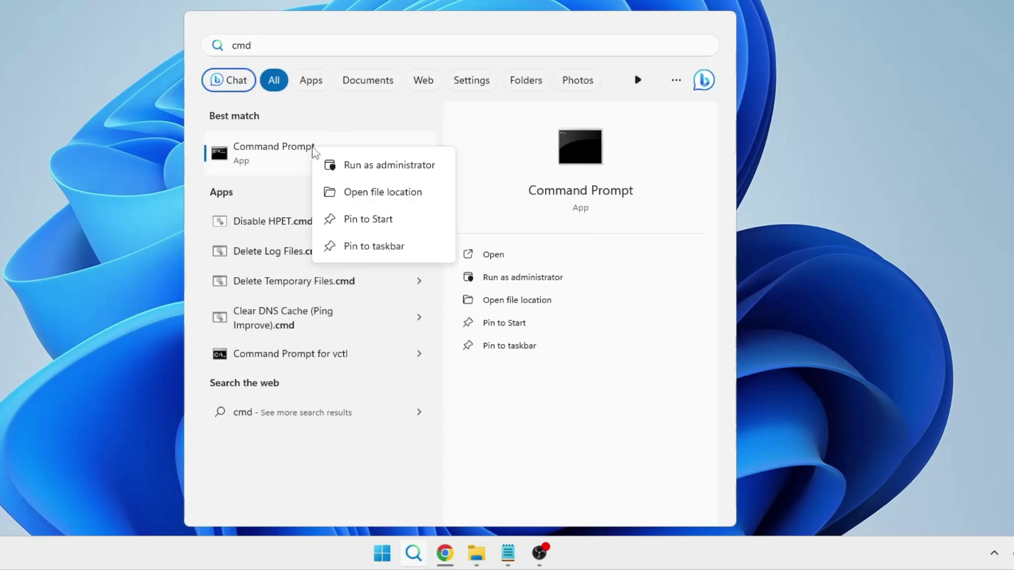
left_click(367, 165)
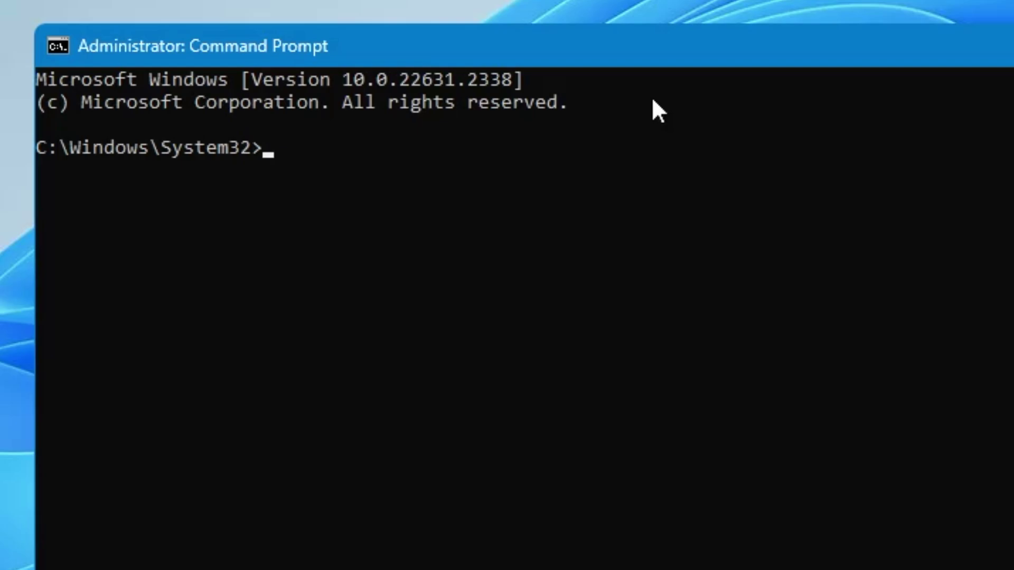
Delete the vgc service by running the command "sc delete vgc"
type("sc")
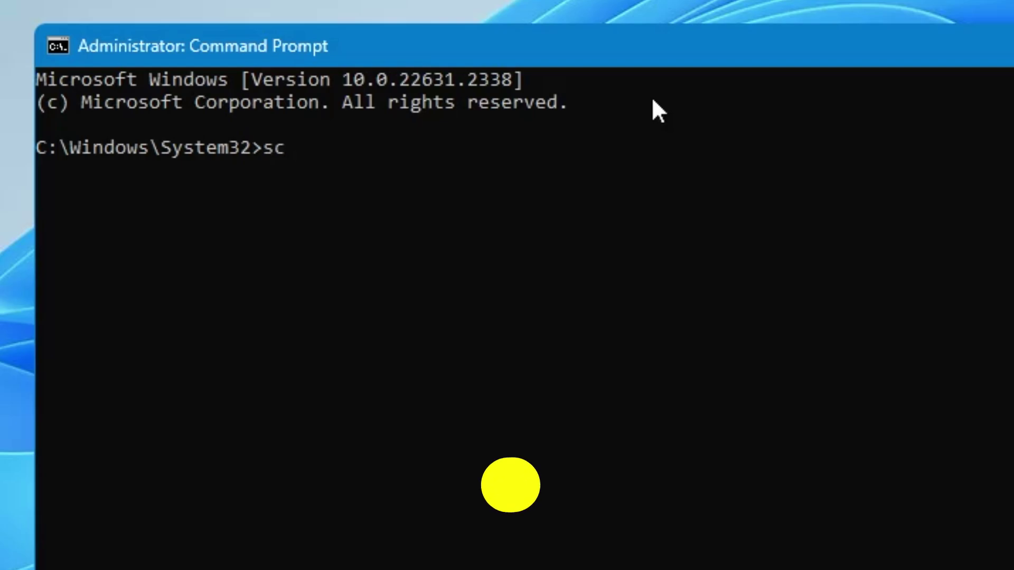
type(" delete")
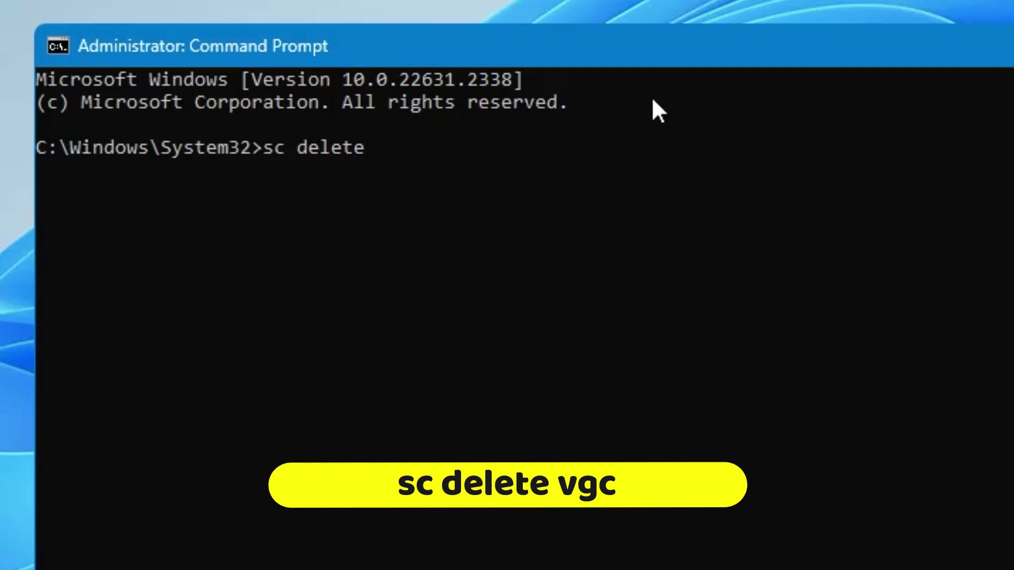
type(" vgc")
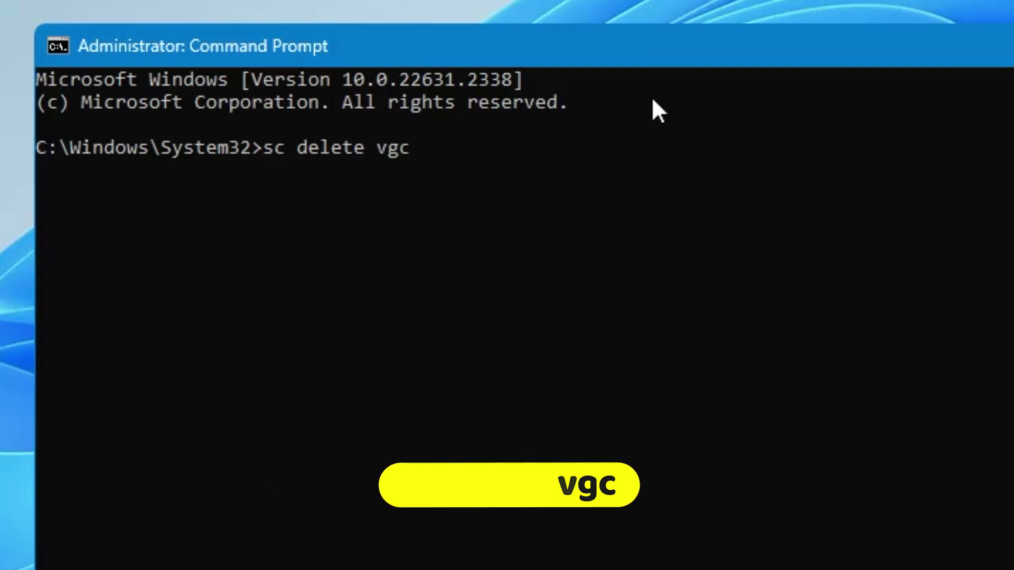
key("Return")
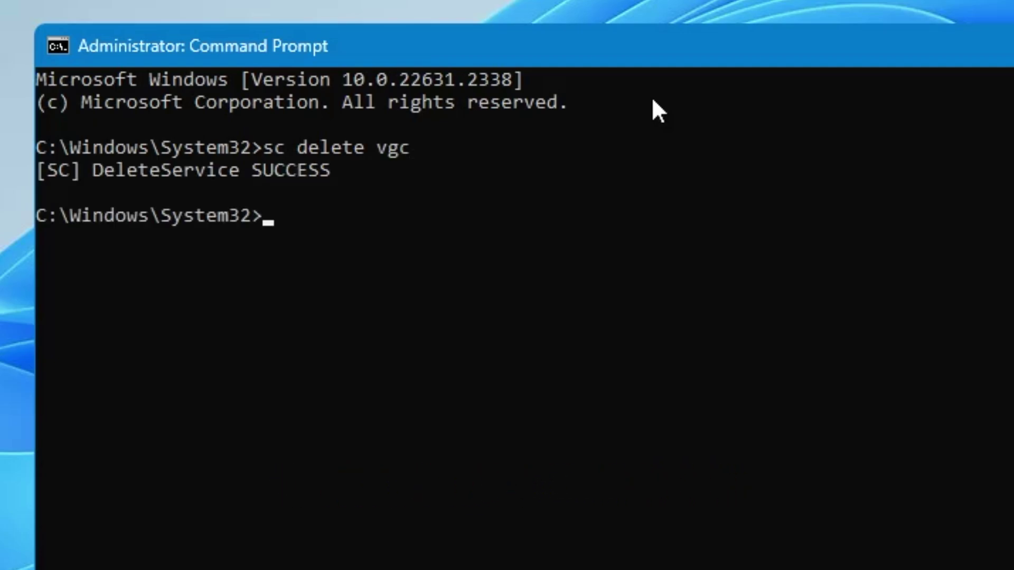
Delete the vgk service by running "sc delete vgk", and close Command Prompt
type("sc delet")
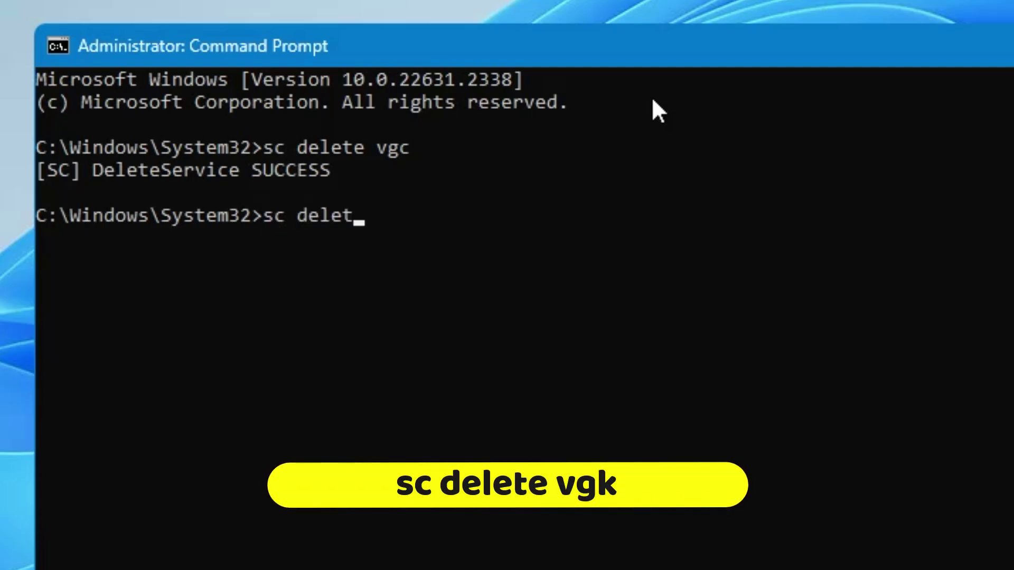
type("e vgk")
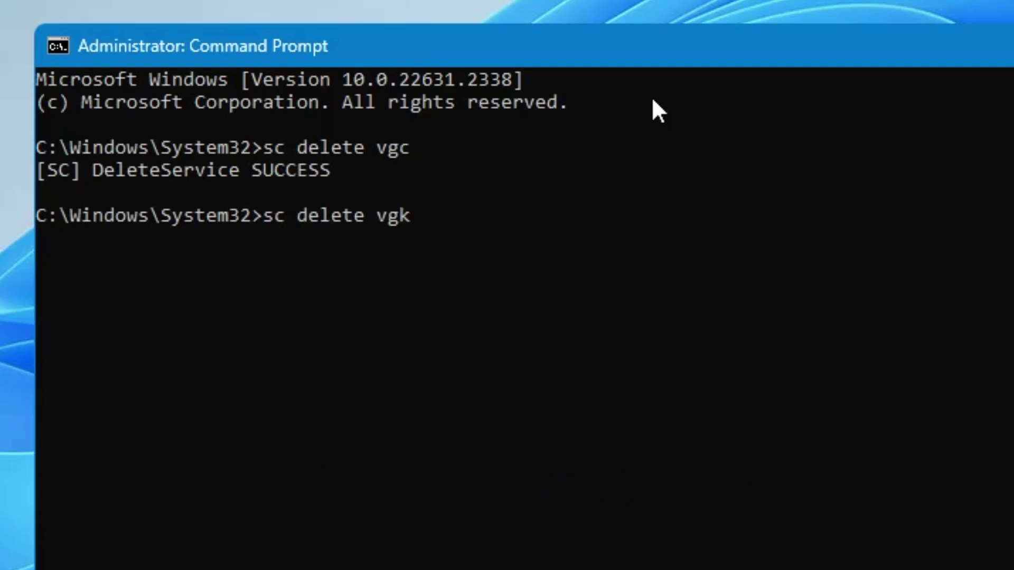
key("Return")
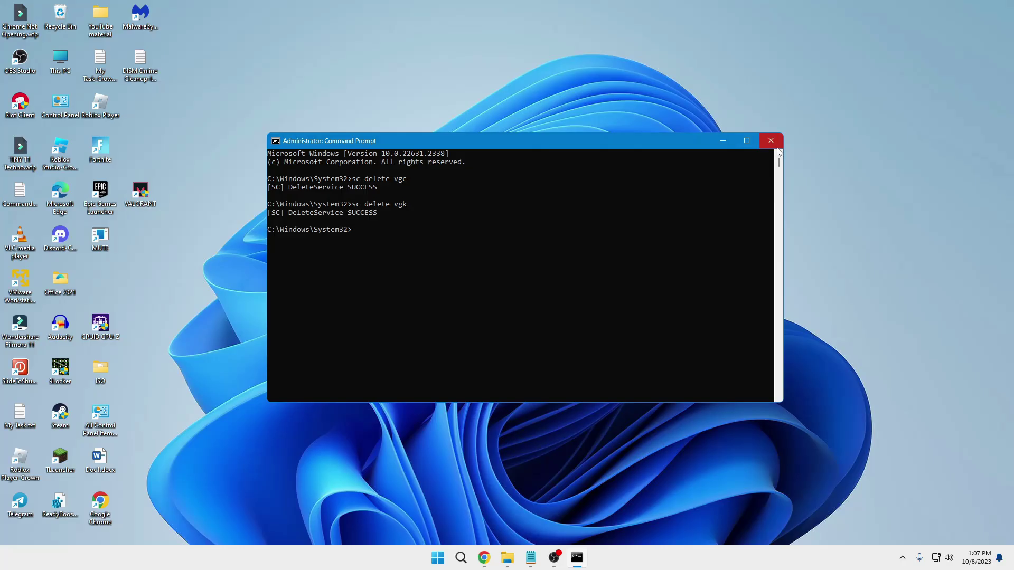
left_click(770, 141)
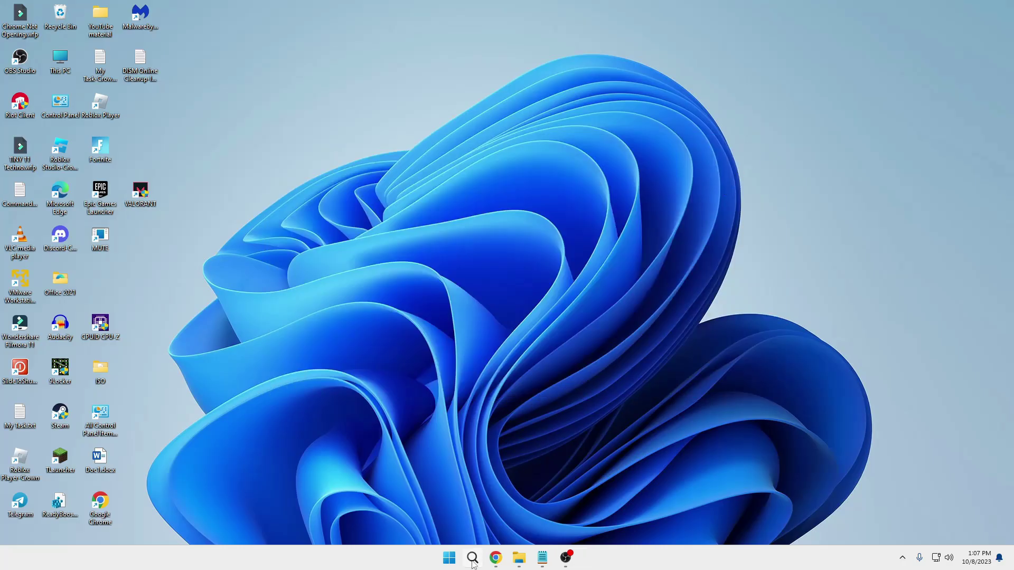
Open the Programs and Features window by searching Windows for appwiz.cpl
left_click(471, 561)
type("a")
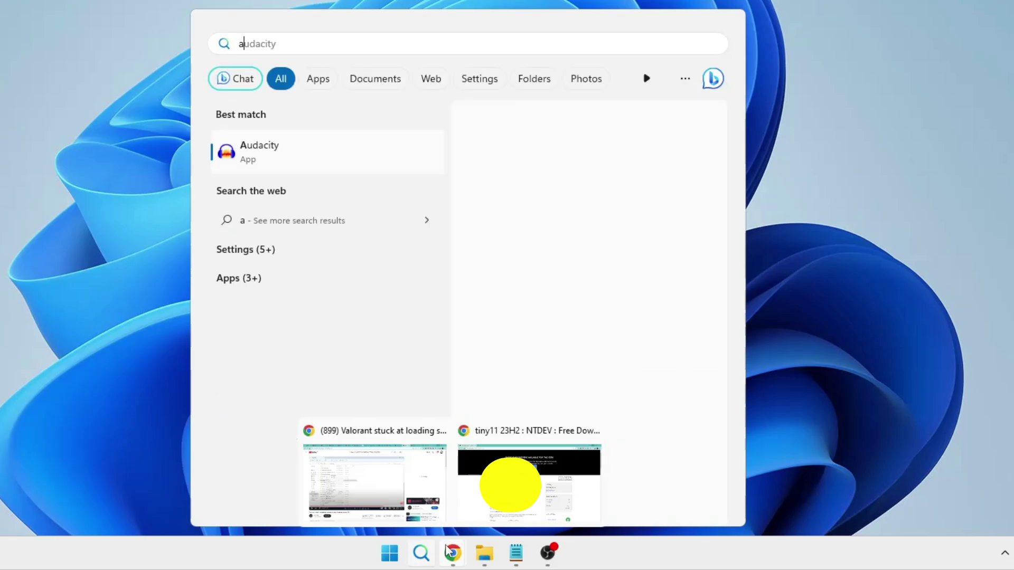
type("ppwiz")
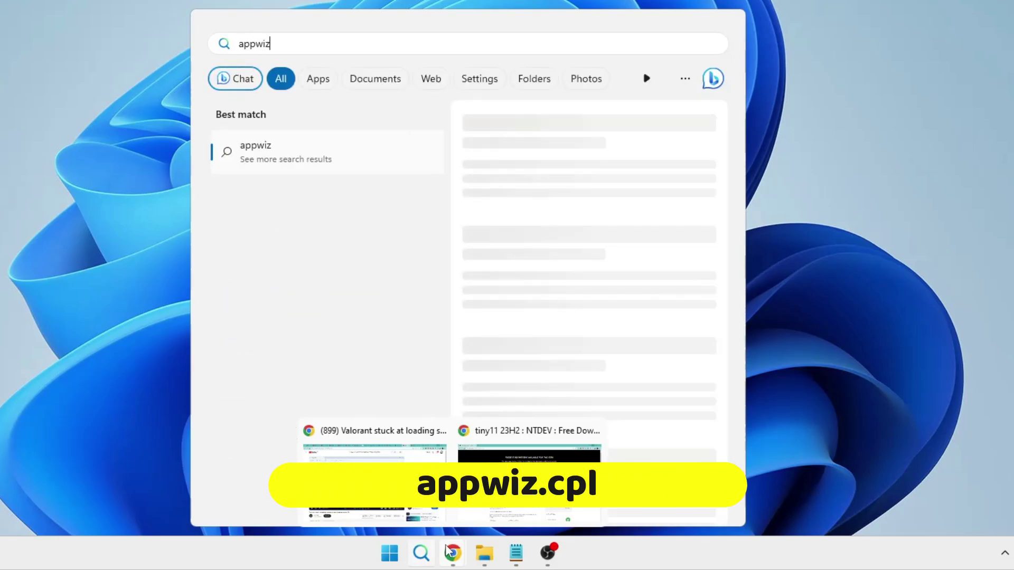
type(".cpl")
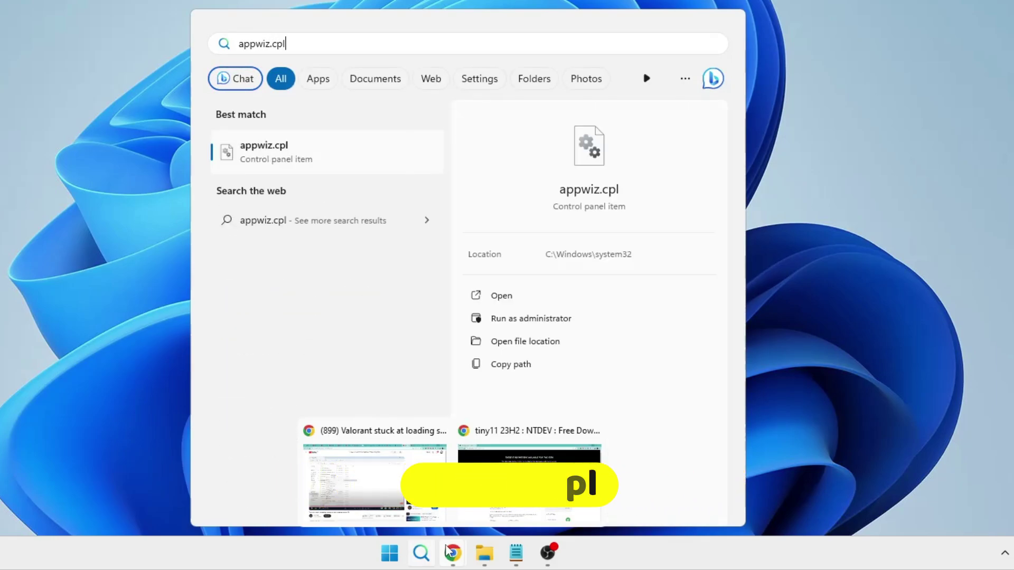
key("Return")
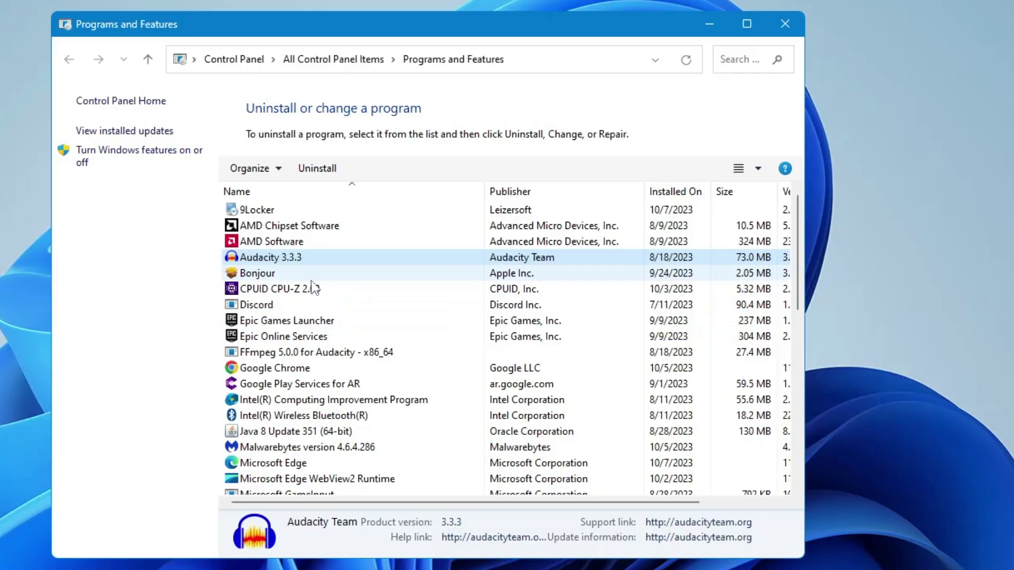
Uninstall Riot Vanguard from the installed programs list, confirm its removal, and close Programs and Features
scroll(314, 288, "down", 4)
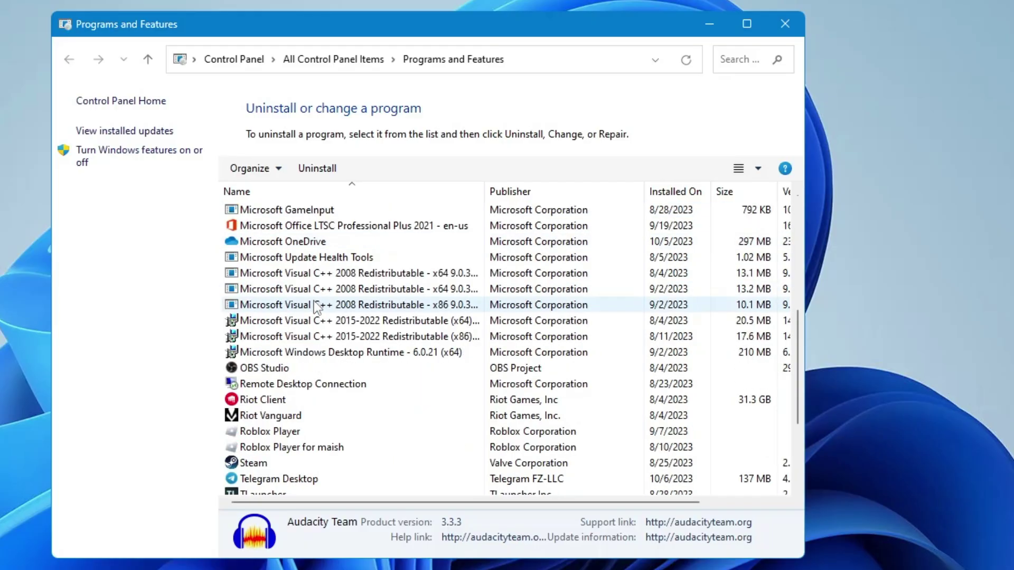
left_click(279, 416)
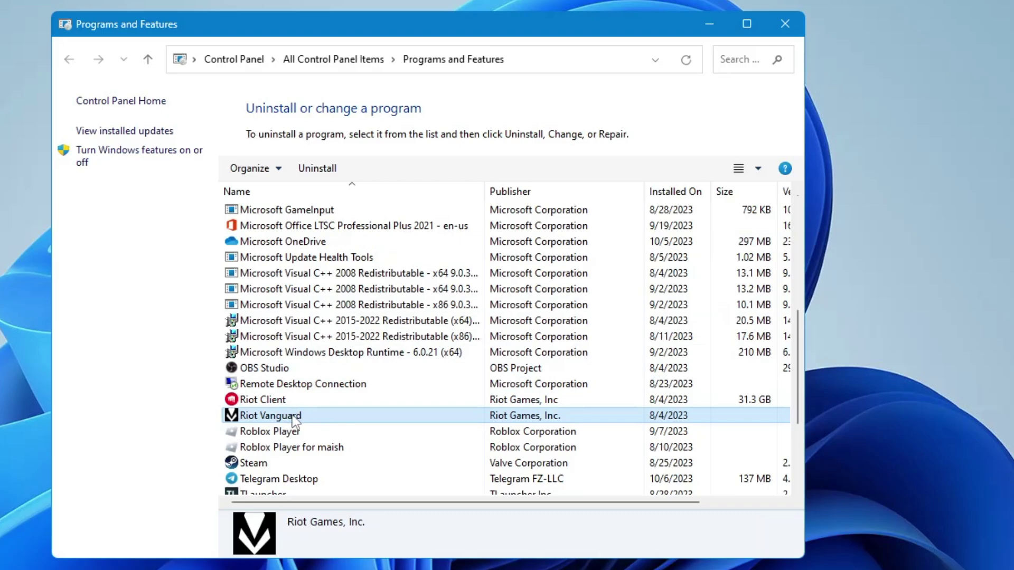
right_click(304, 413)
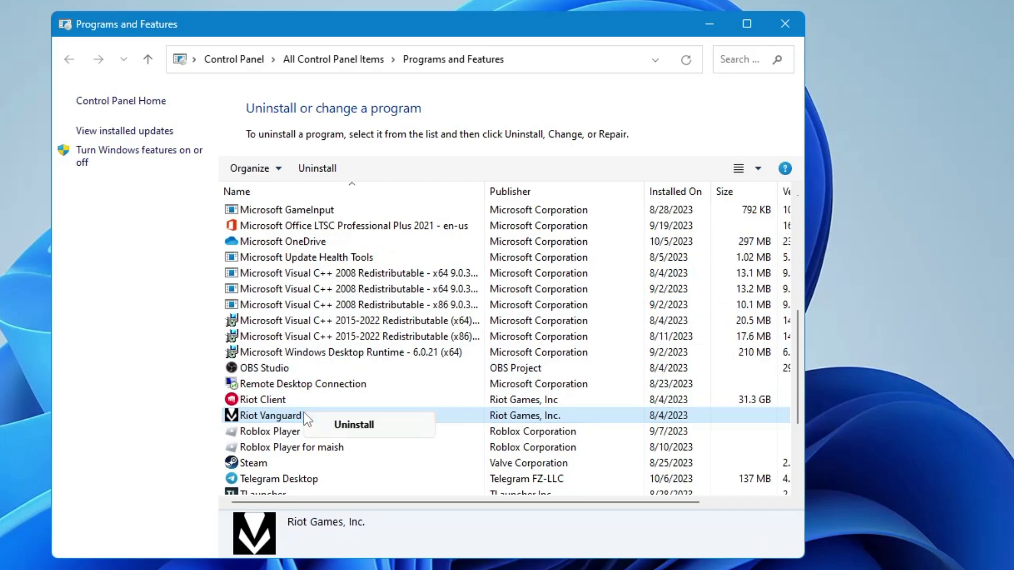
left_click(343, 424)
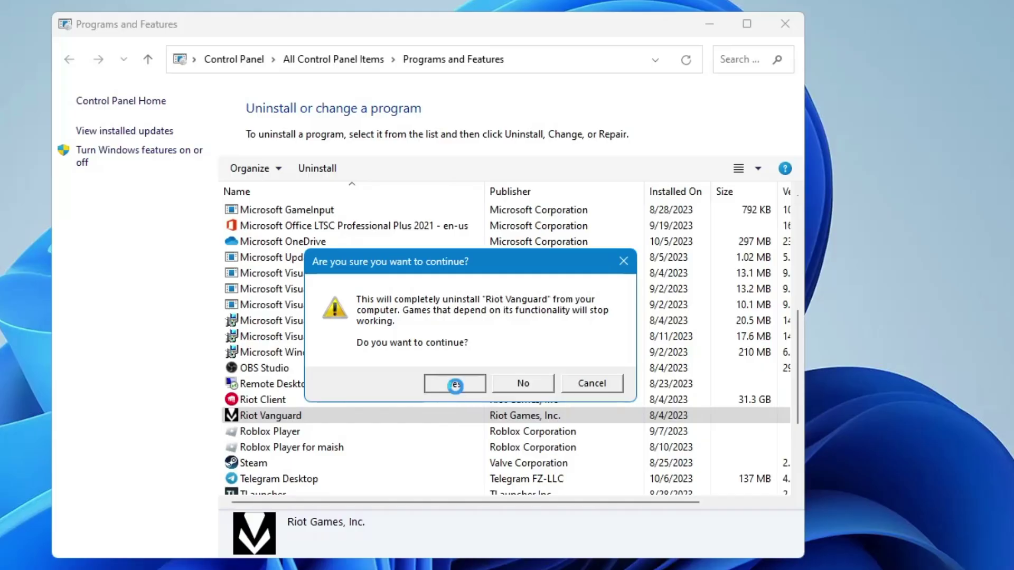
left_click(453, 381)
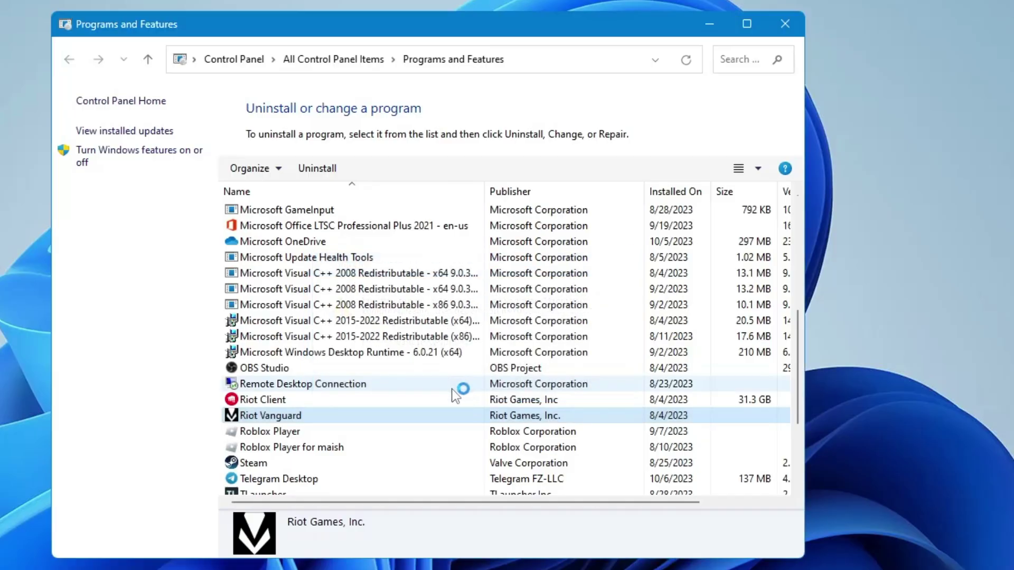
left_click(785, 31)
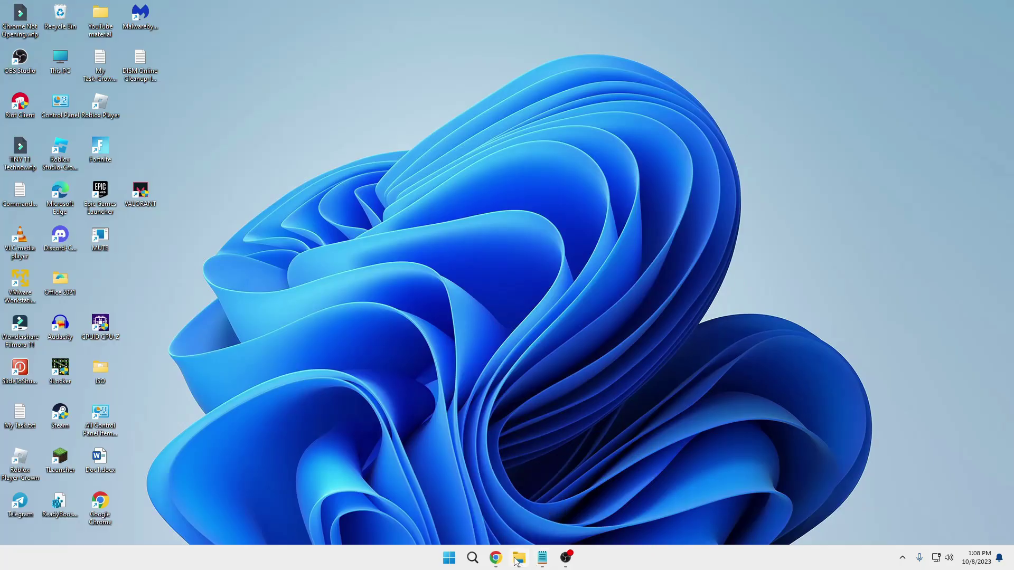
Open the live folder inside Riot Games\VALORANT on Local Disk (C:) in File Explorer
left_click(518, 559)
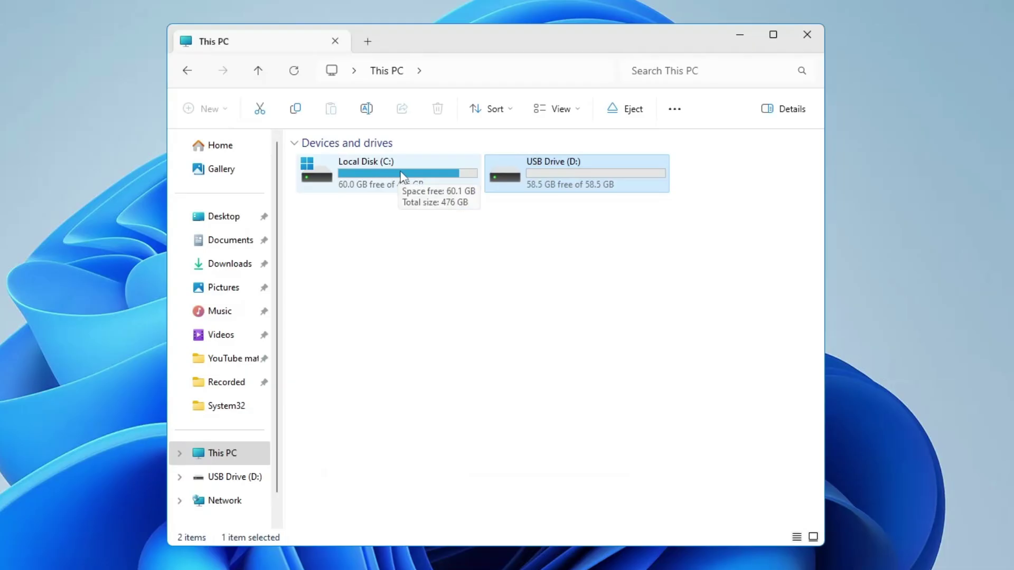
left_click(483, 194)
double_click(402, 177)
left_click(326, 323)
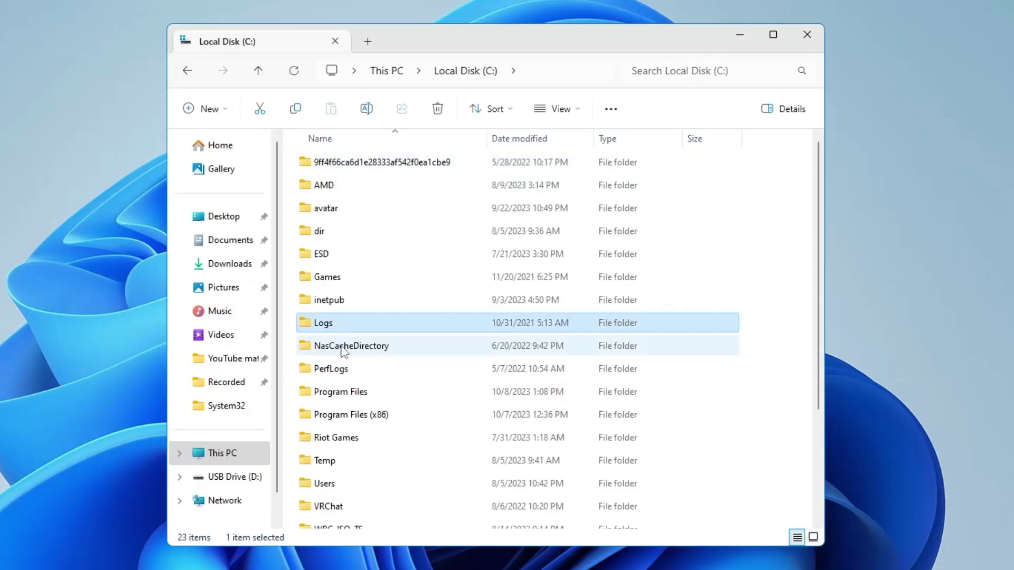
left_click(343, 444)
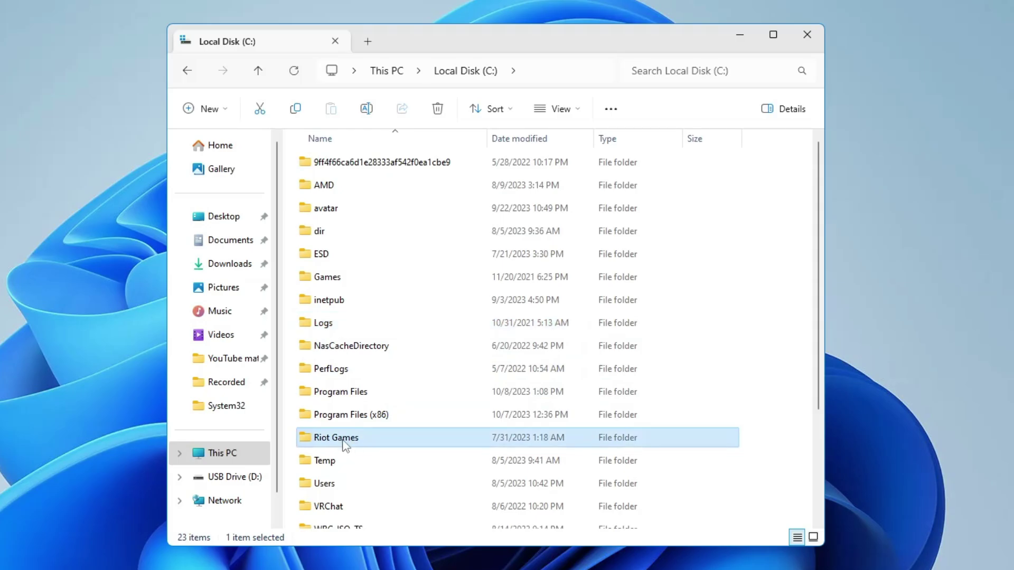
double_click(345, 442)
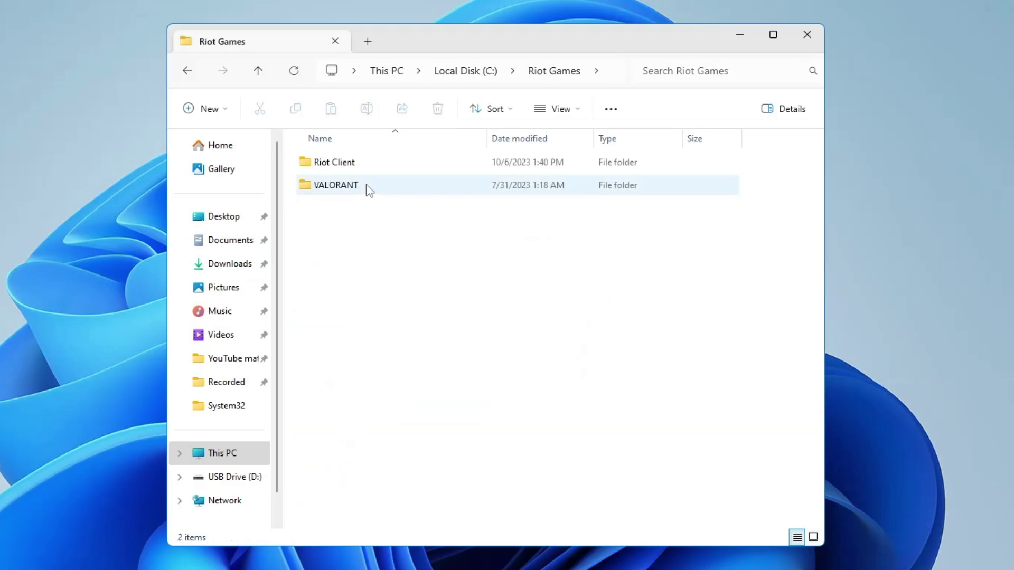
left_click(349, 188)
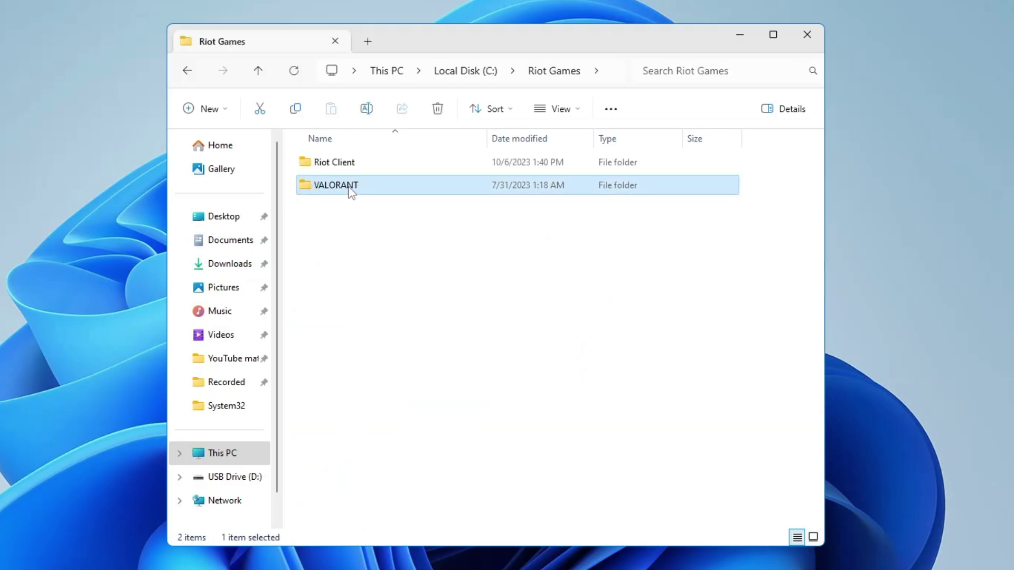
double_click(349, 189)
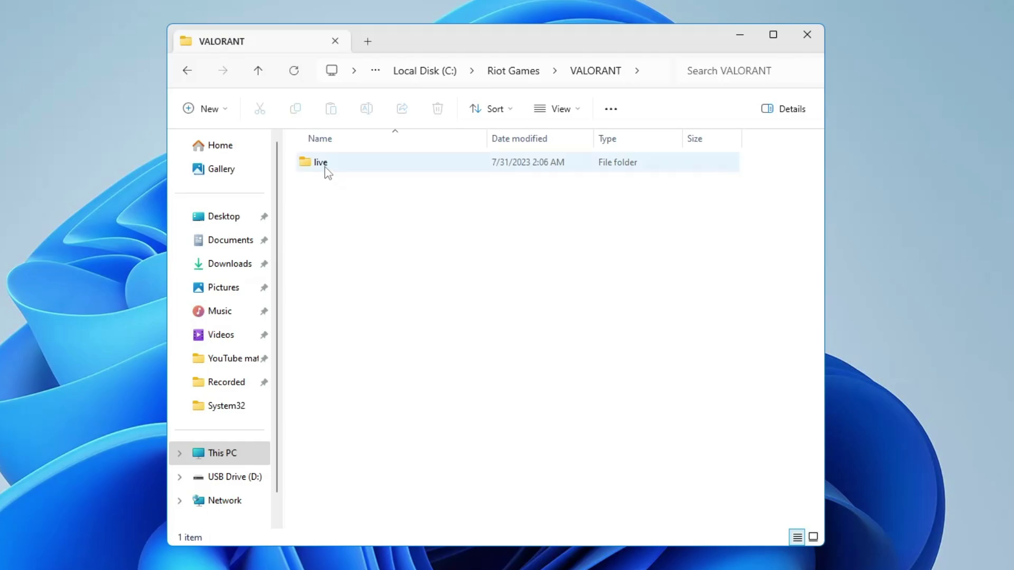
double_click(329, 170)
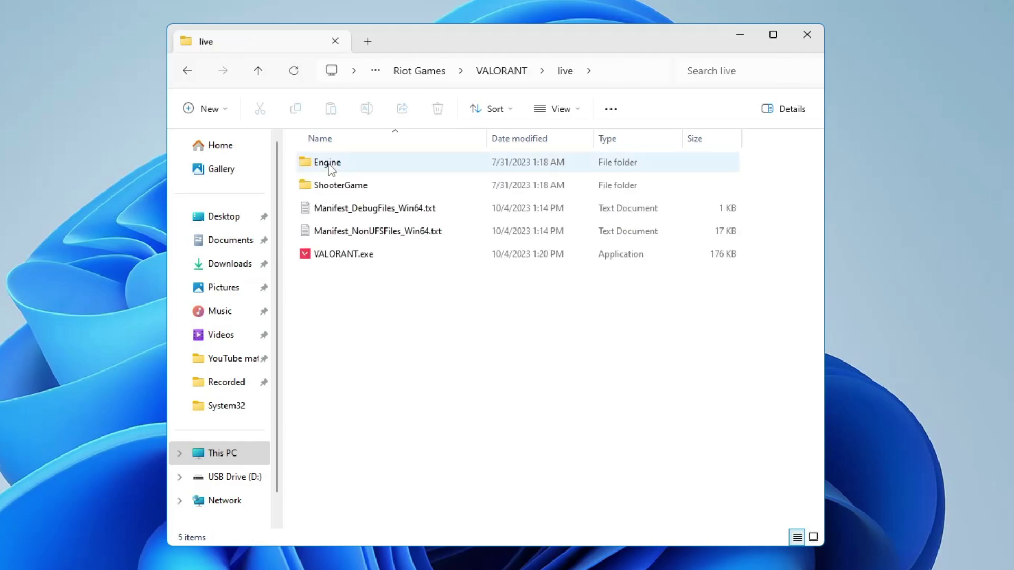
Delete Manifest_DebugFiles_Win64.txt and Manifest_NonUFSFiles_Win64.txt from the live folder, and close File Explorer
left_click(336, 208)
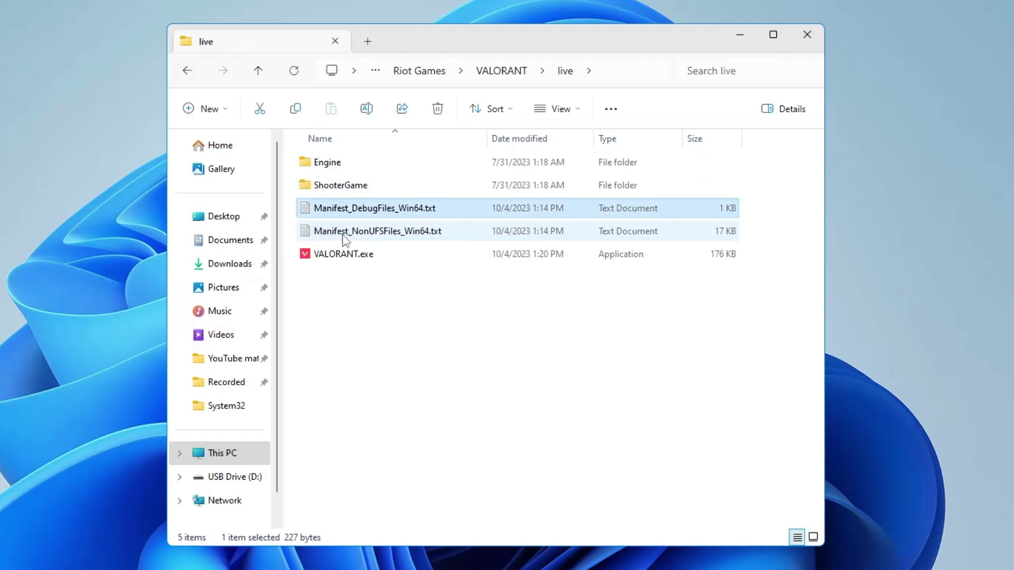
right_click(369, 212)
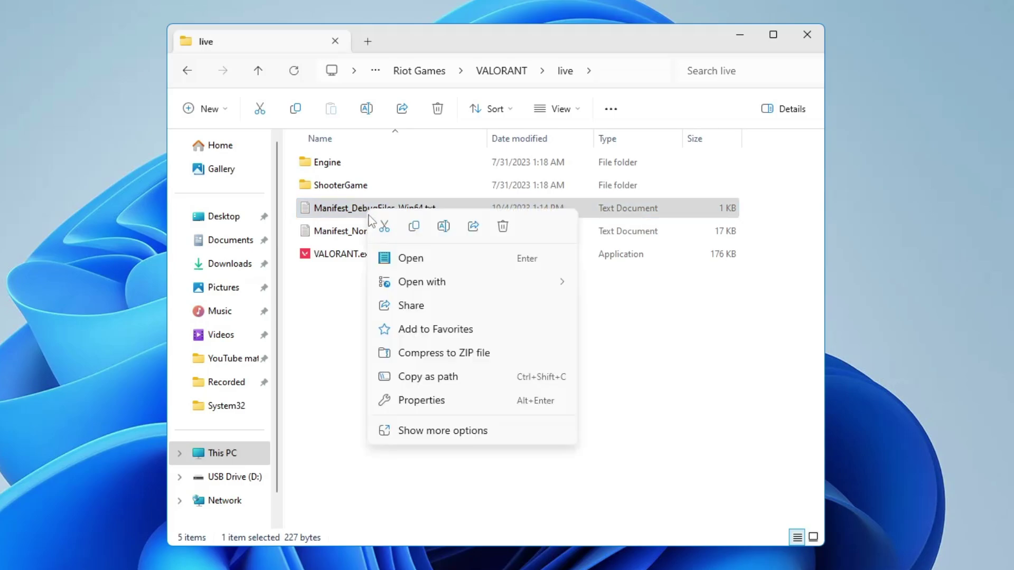
left_click(502, 227)
left_click(398, 214)
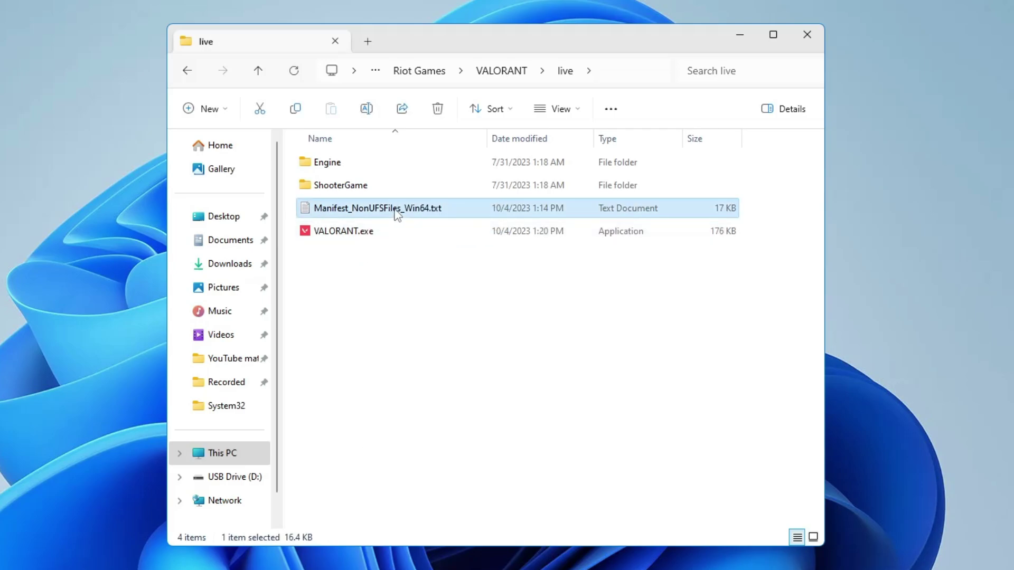
right_click(397, 214)
left_click(529, 228)
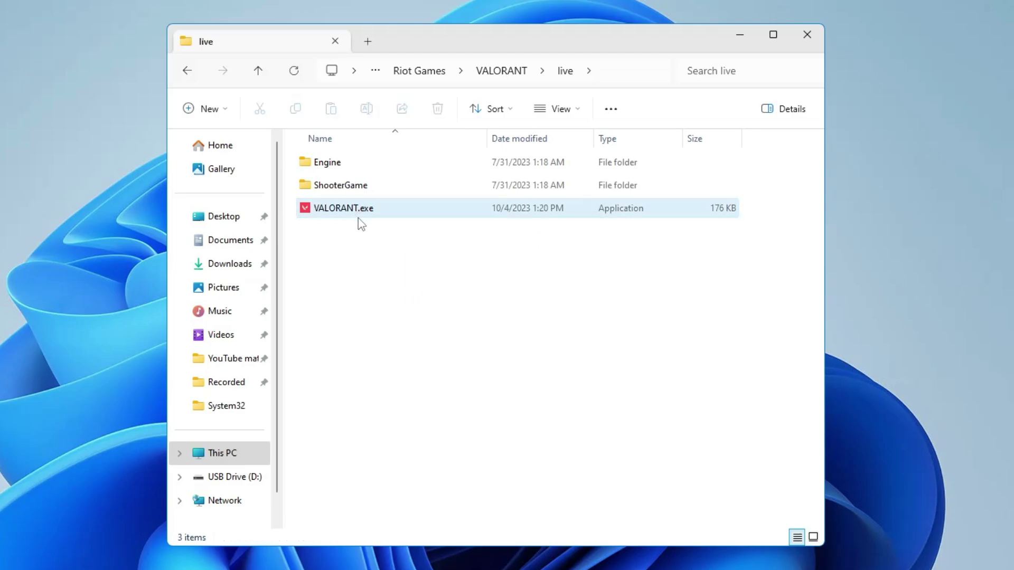
left_click(815, 37)
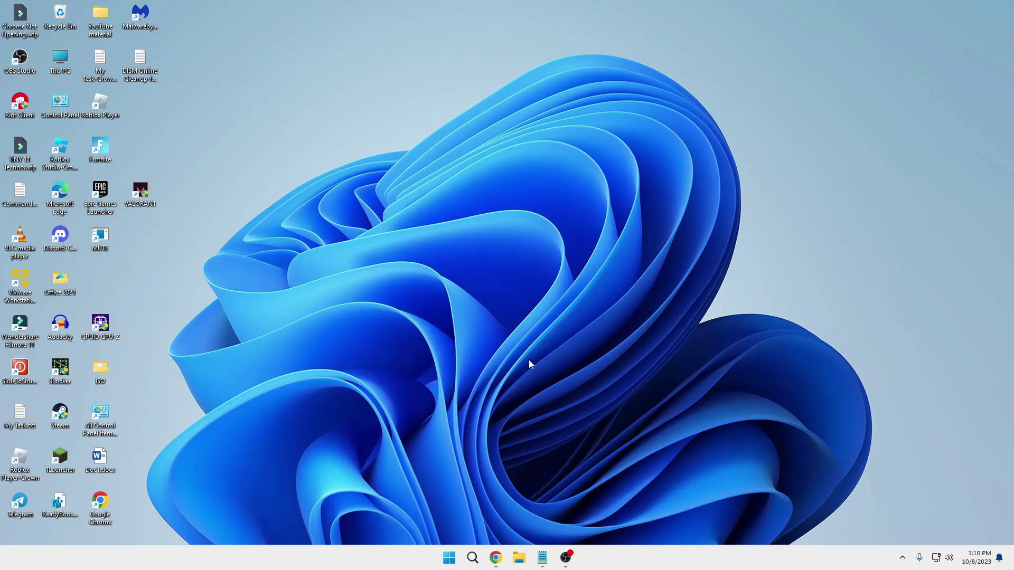
Switch to the VALORANT website in Chrome, download the game installer using the existing Riot account, and start the installation
mouse_move(497, 552)
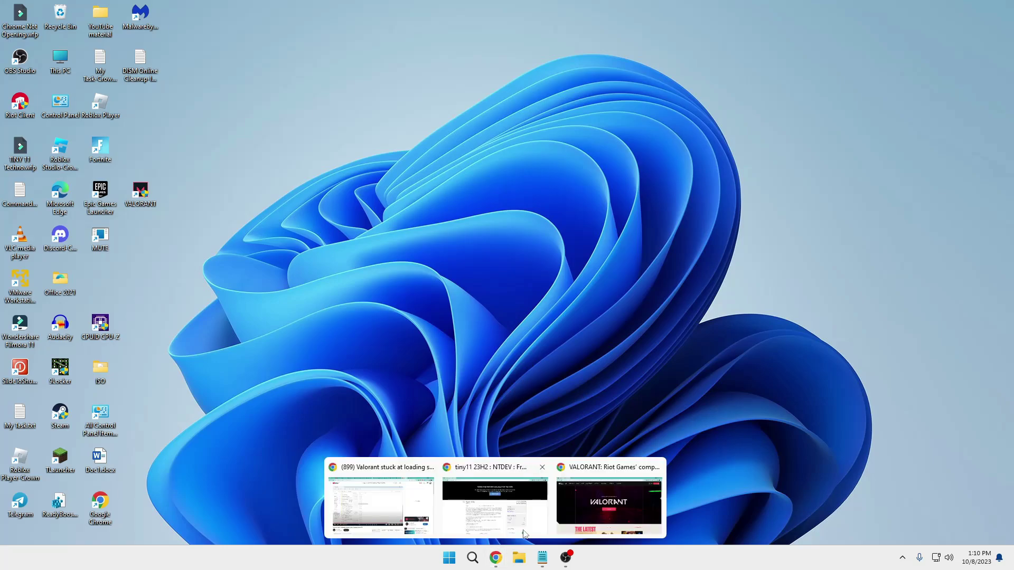
left_click(582, 492)
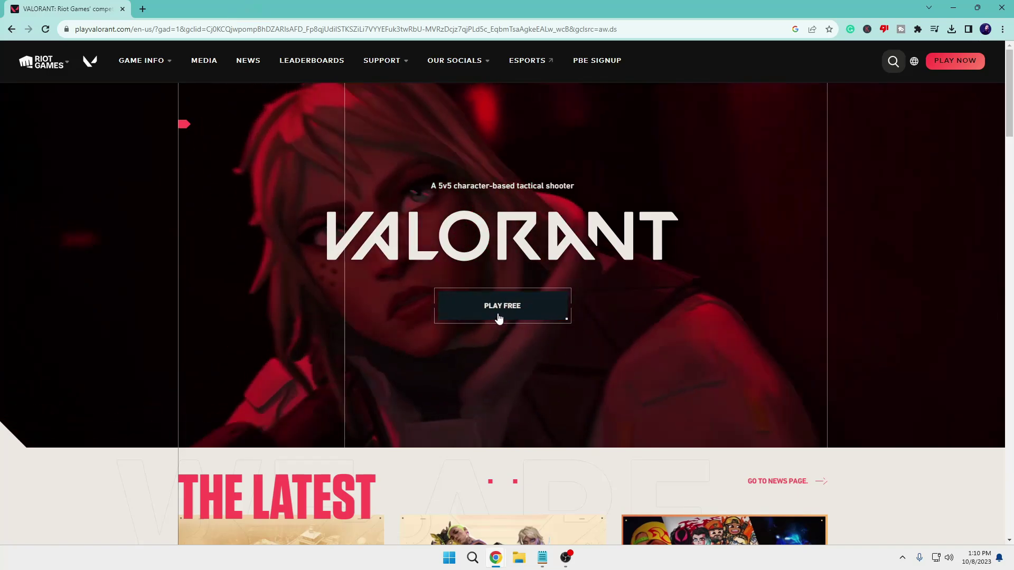
left_click(499, 317)
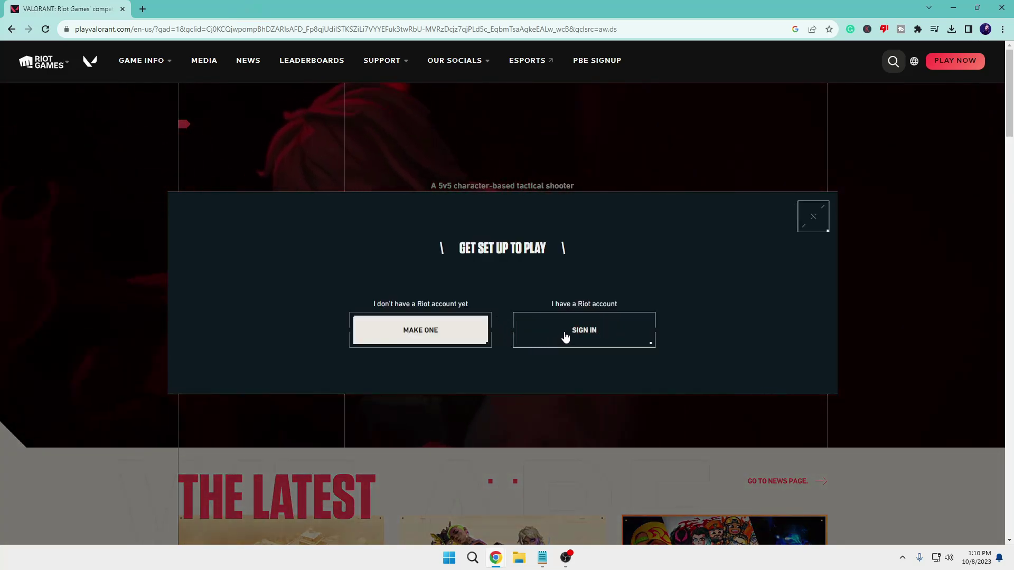
left_click(563, 337)
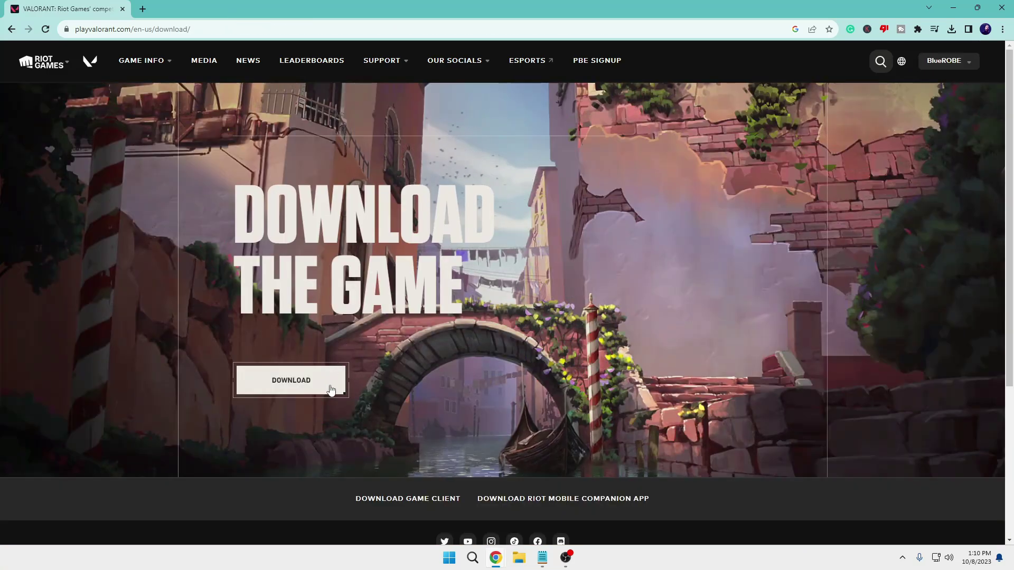
left_click(332, 388)
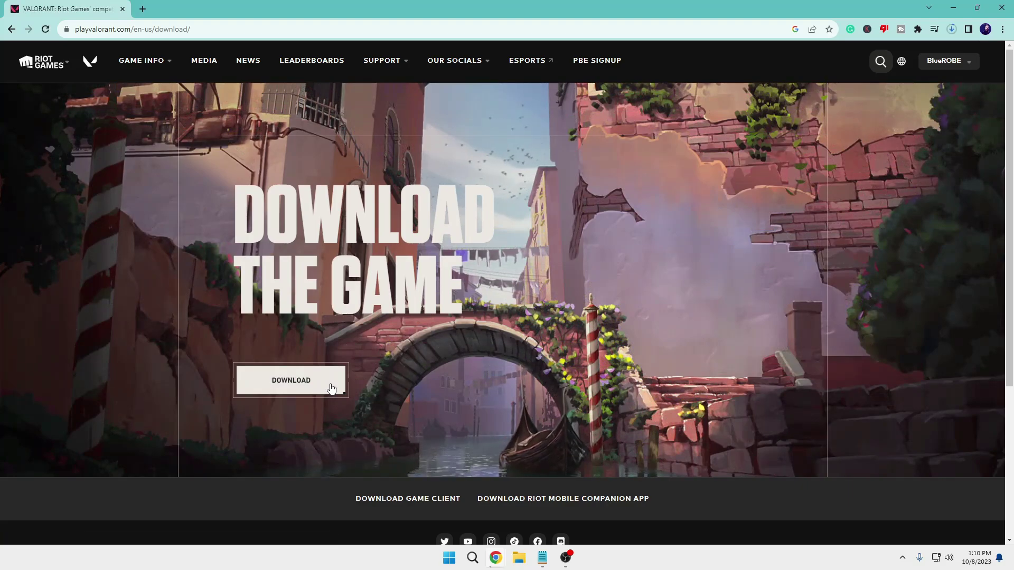
mouse_move(966, 79)
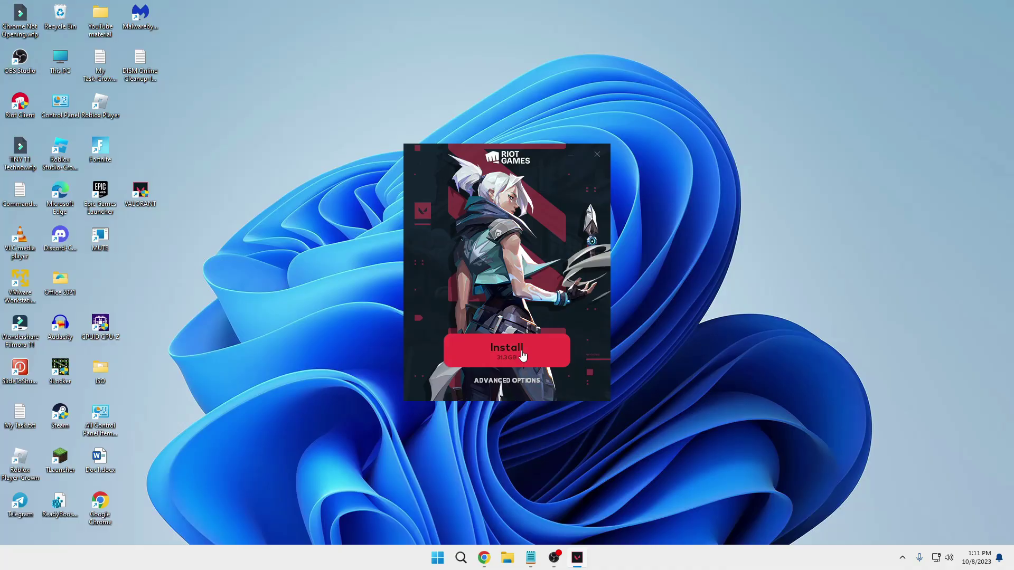
left_click(523, 355)
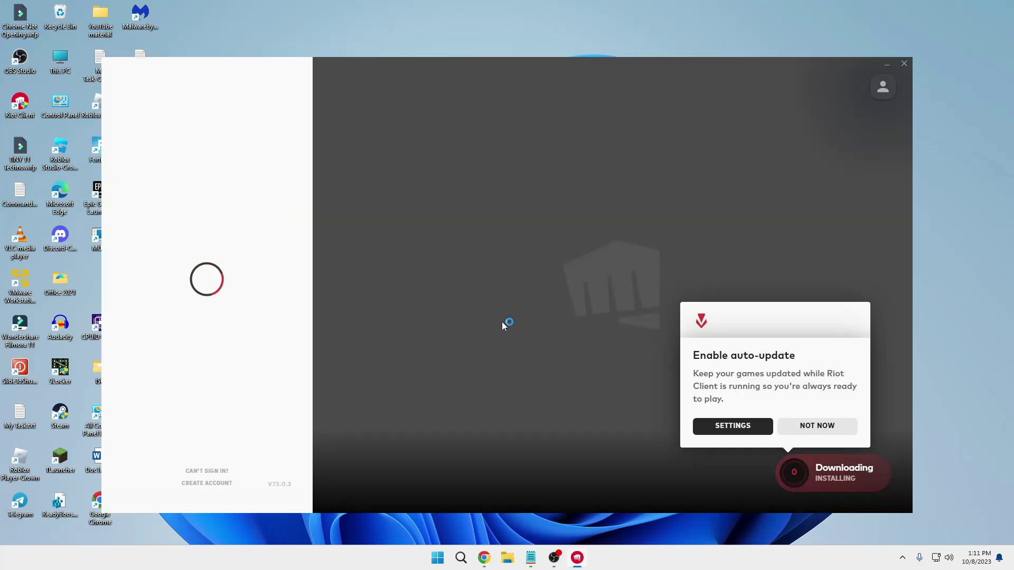
Search Windows for "allow" and open the "Allow an app through Windows Firewall" settings
left_click(461, 558)
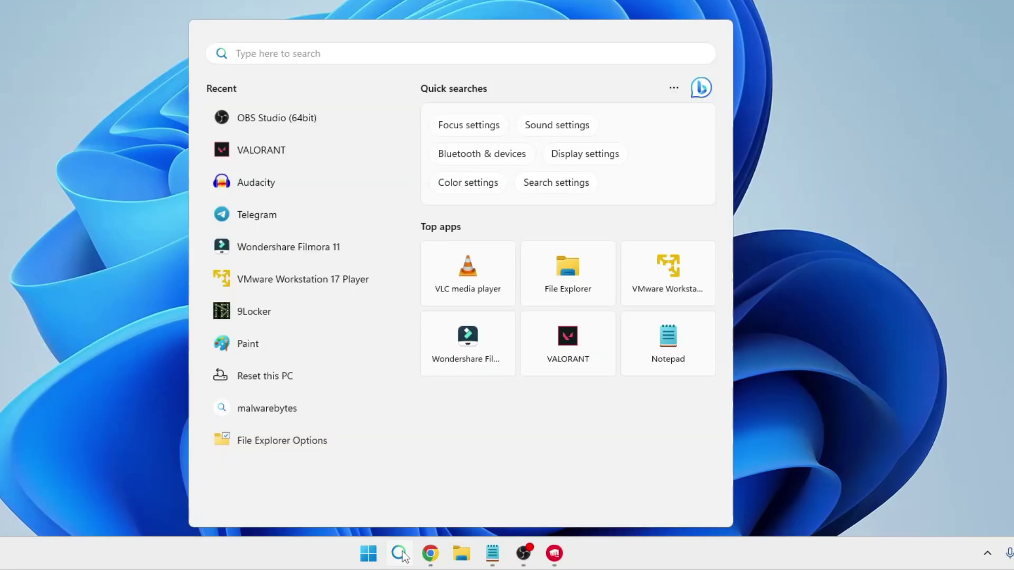
type("a;;")
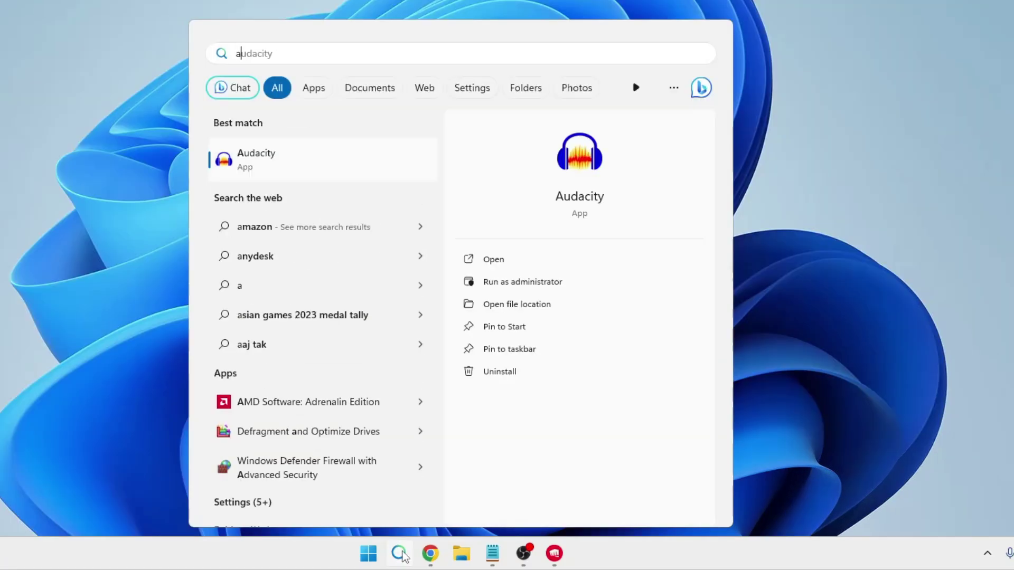
key("BackSpace")
key("BackSpace")
type("llow")
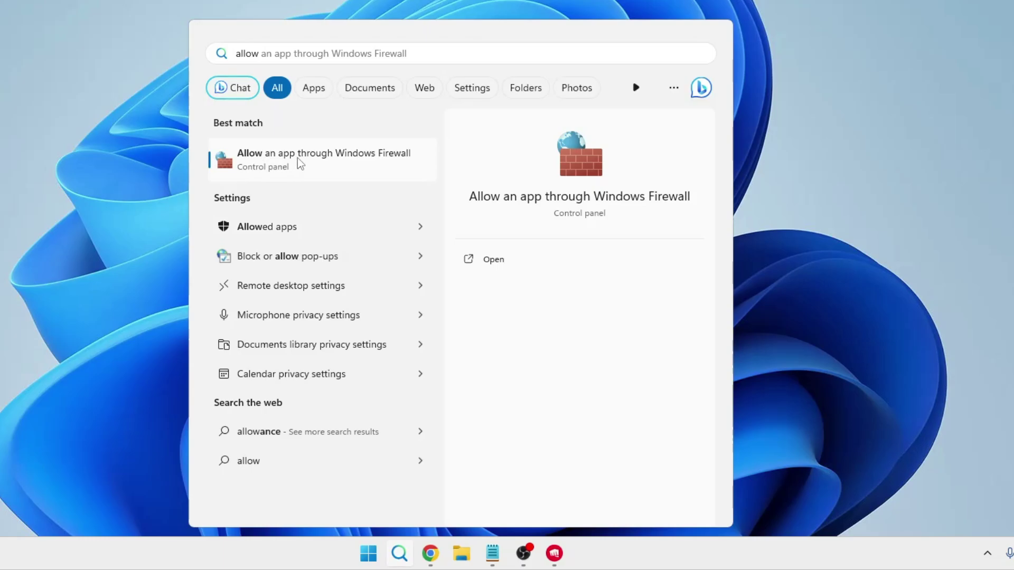
left_click(328, 156)
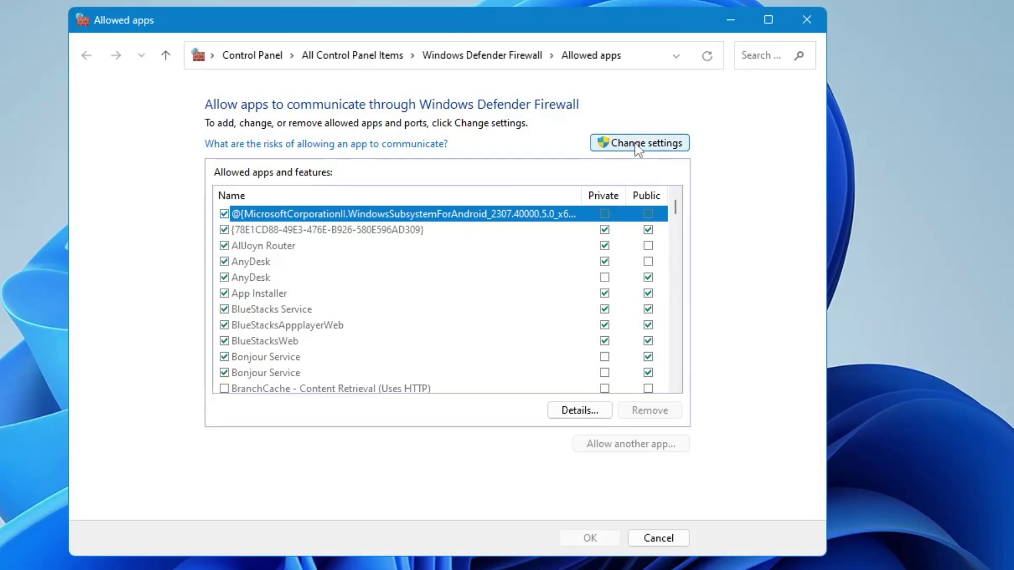
Unlock the allowed apps settings and start browsing for another app to allow
left_click(635, 143)
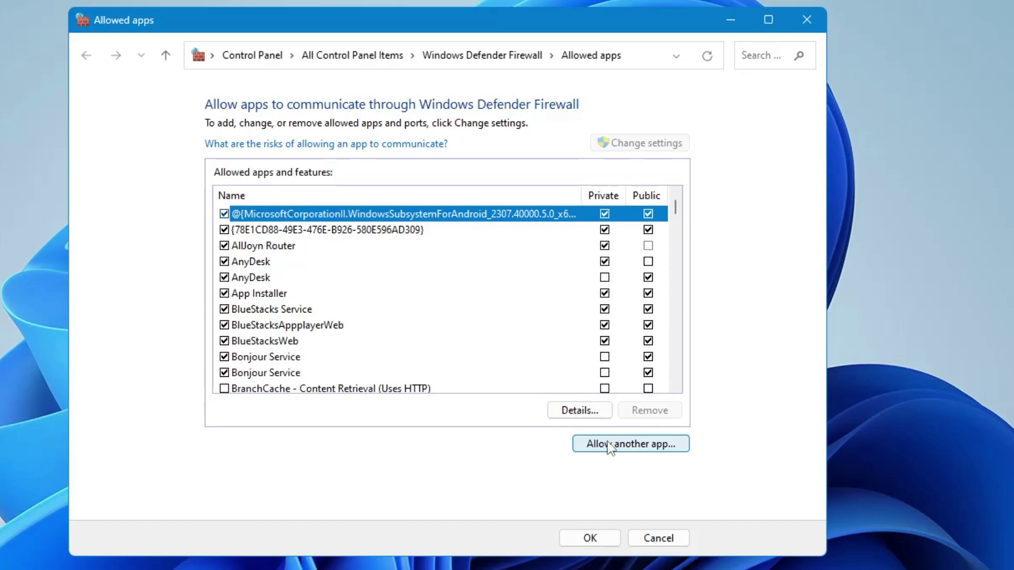
left_click(611, 448)
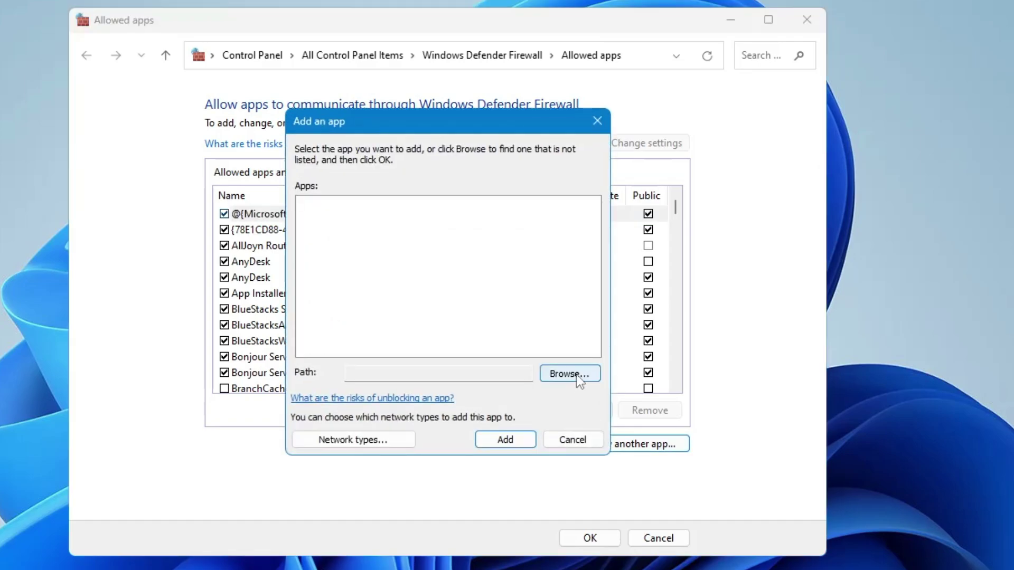
left_click(577, 376)
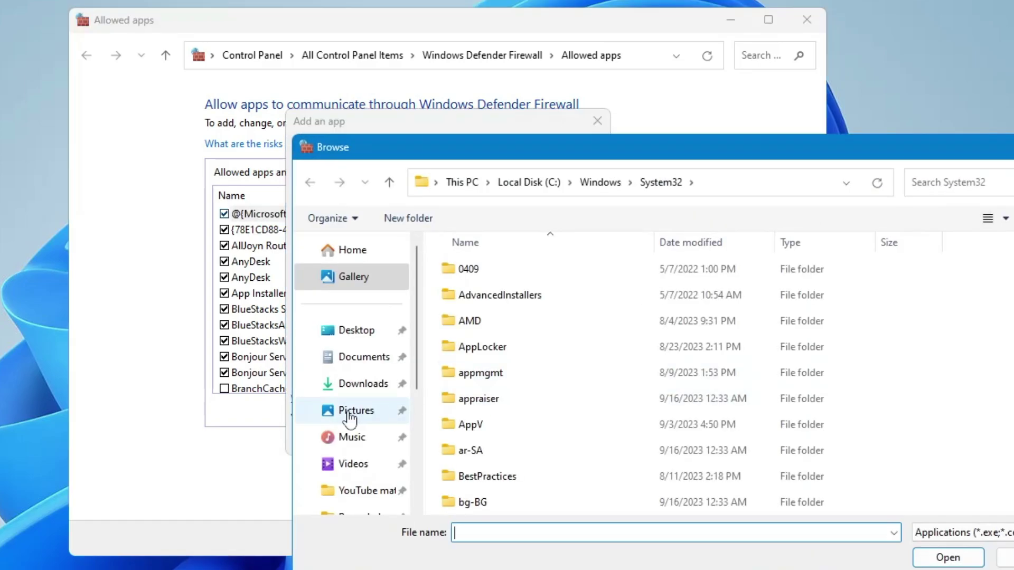
Browse to the live folder inside Riot Games\VALORANT on Local Disk (C:)
scroll(350, 417, "down", 3)
left_click(366, 412)
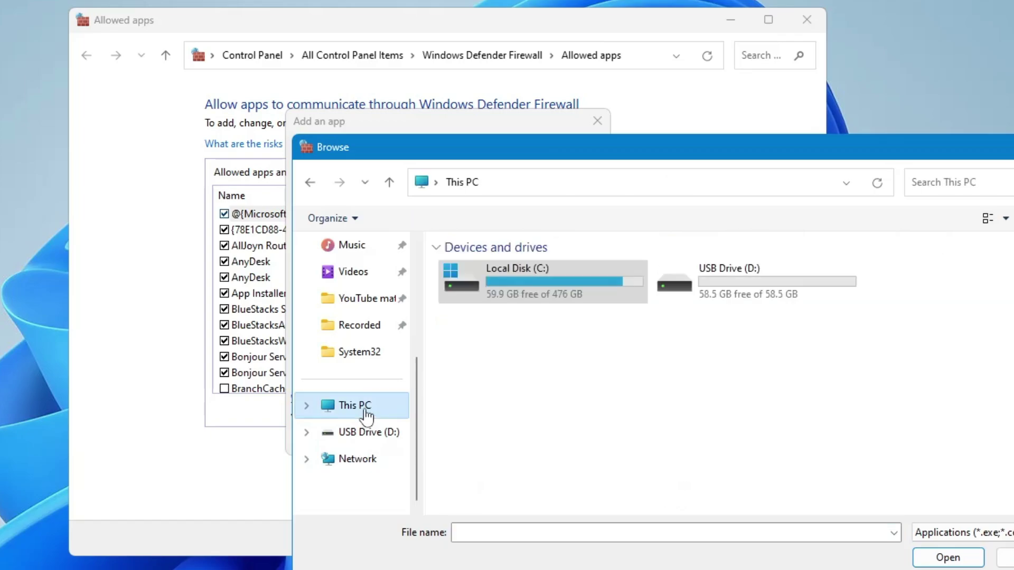
left_click(515, 286)
double_click(515, 285)
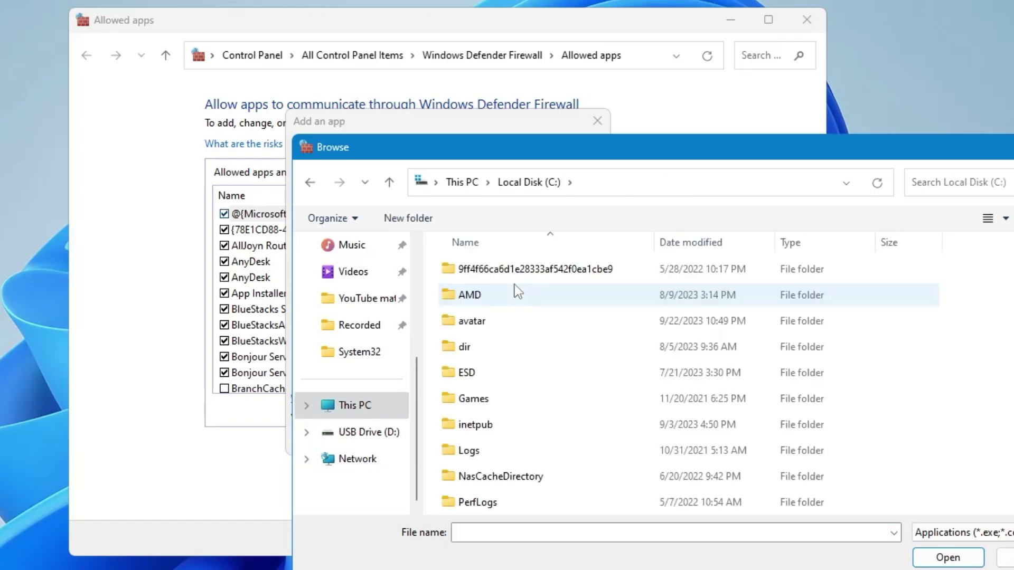
scroll(512, 306, "down", 2)
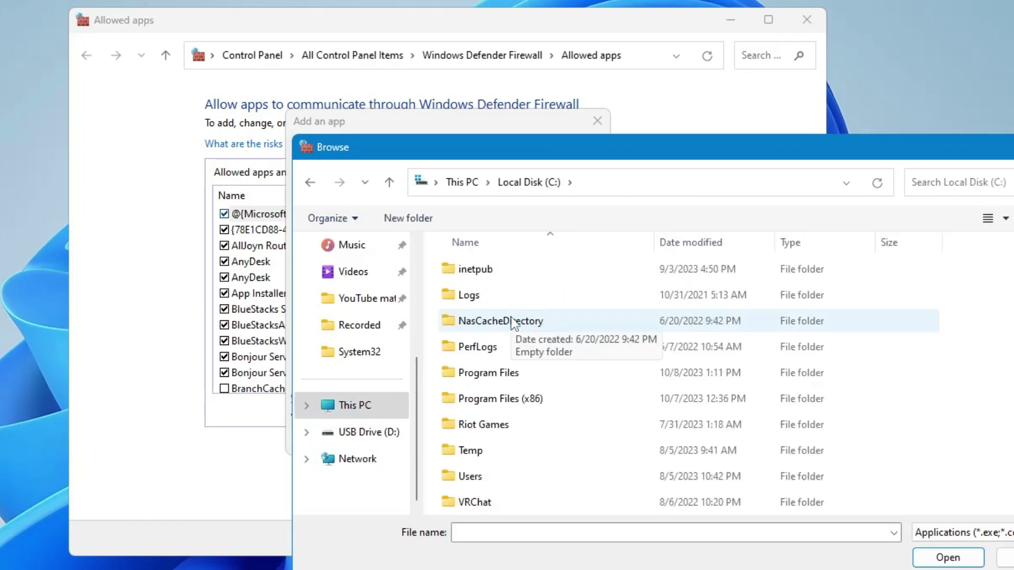
left_click(483, 426)
double_click(493, 427)
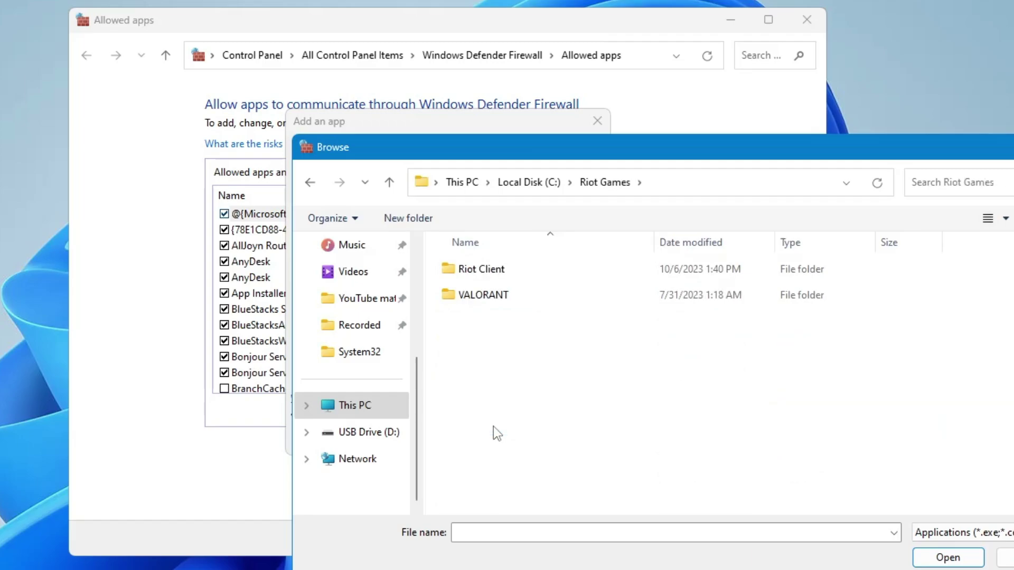
double_click(486, 296)
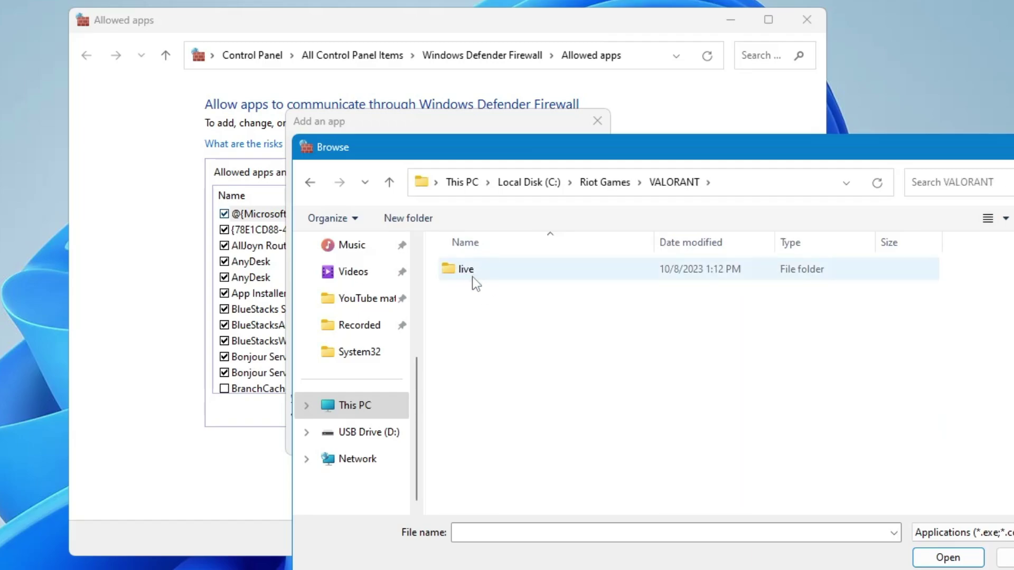
double_click(474, 276)
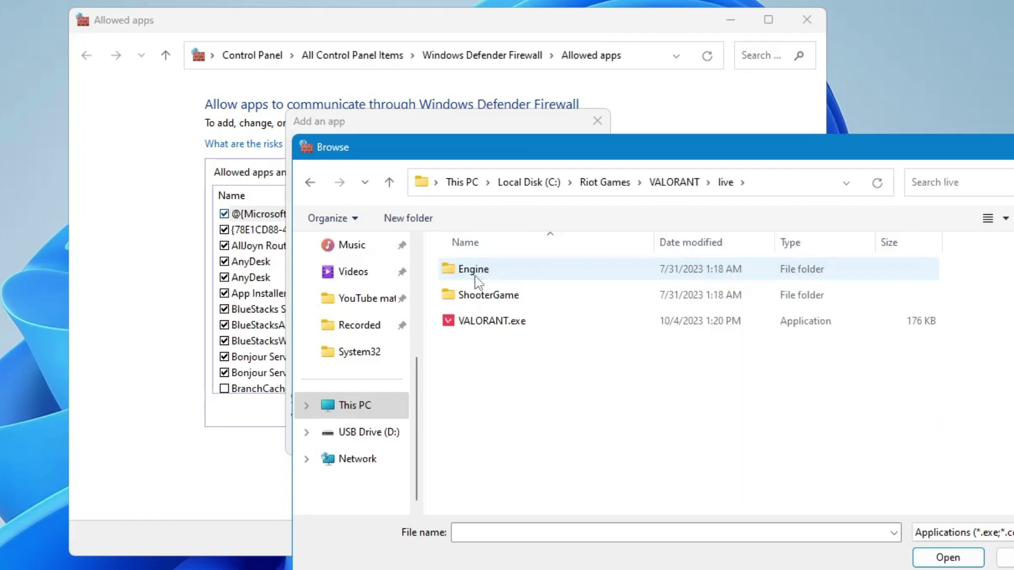
Add VALORANT.exe to the firewall's allowed apps and also allow it on private networks
left_click(499, 323)
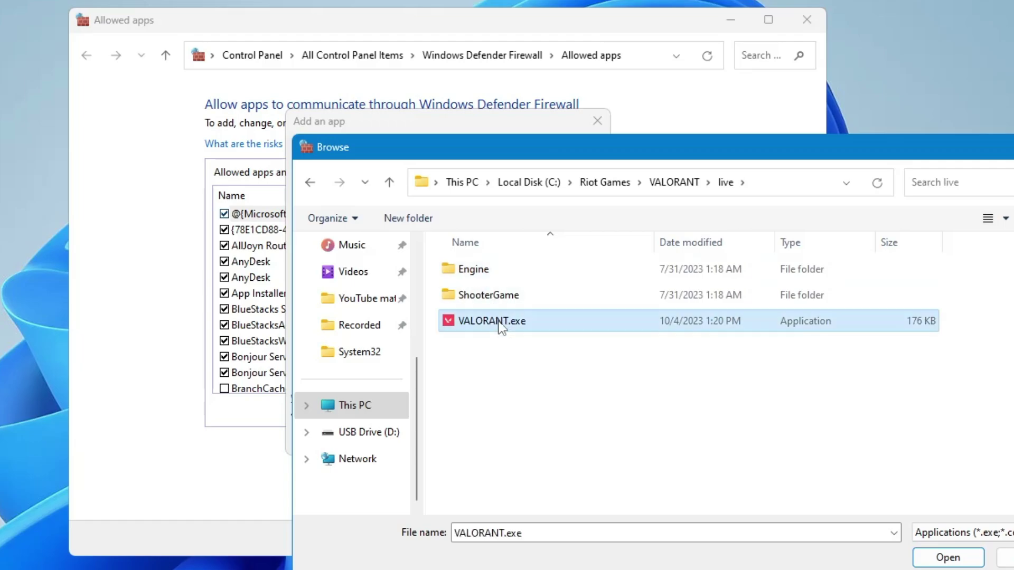
left_click(945, 558)
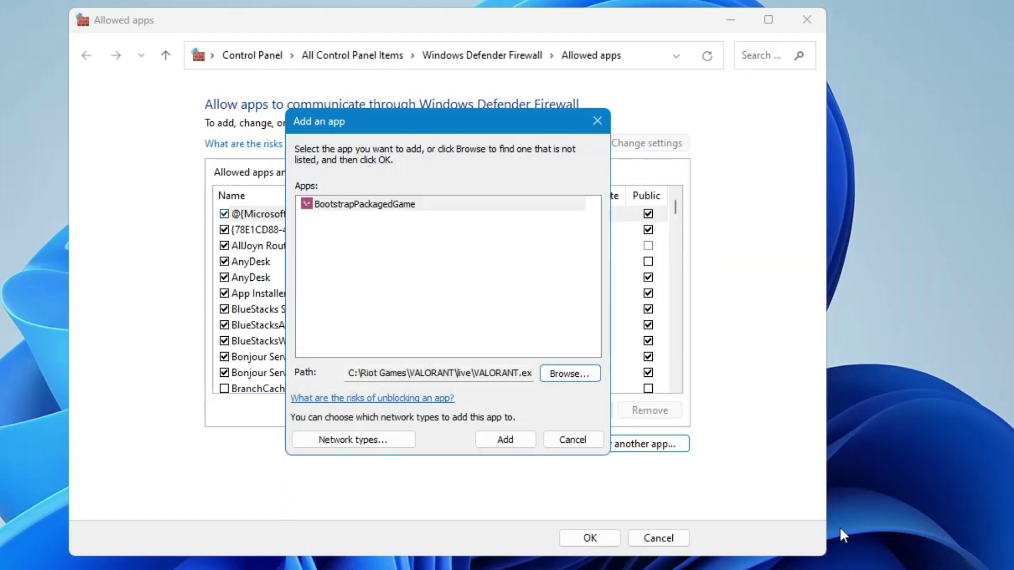
left_click(512, 441)
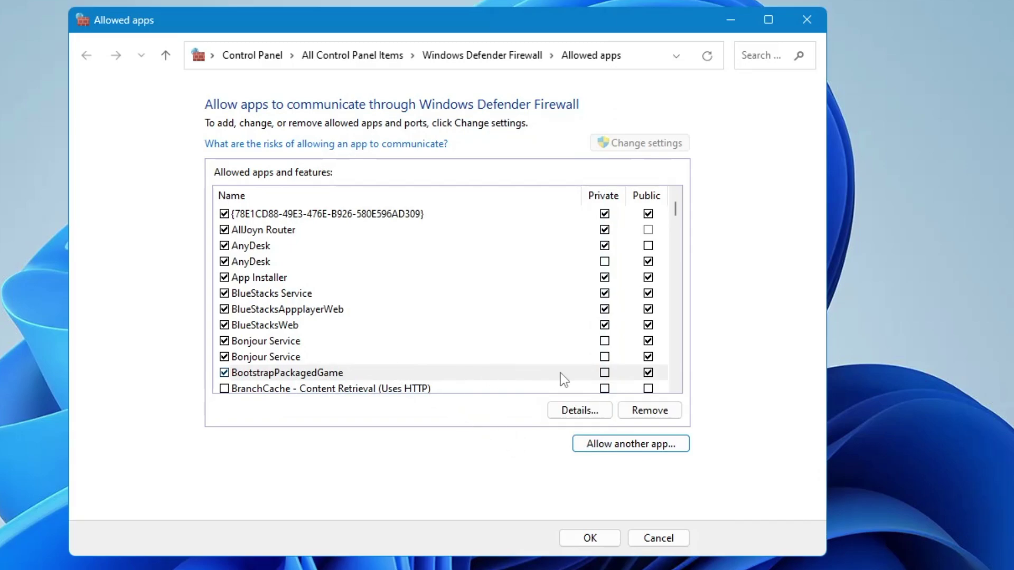
left_click(605, 375)
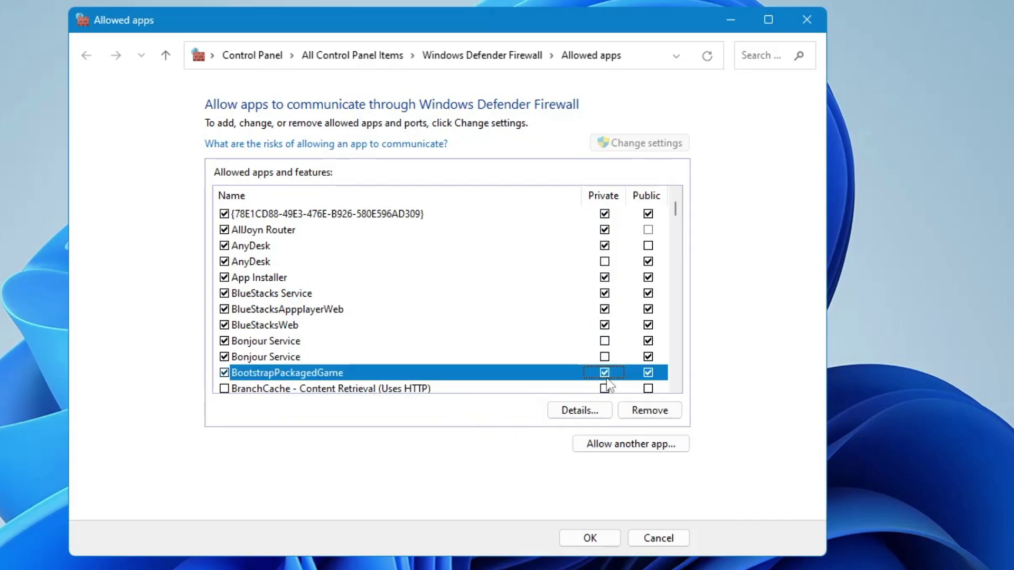
Try to add RiotClientServices.exe from the Riot Games\Riot Client folder to the firewall's allowed apps
left_click(629, 446)
left_click(560, 372)
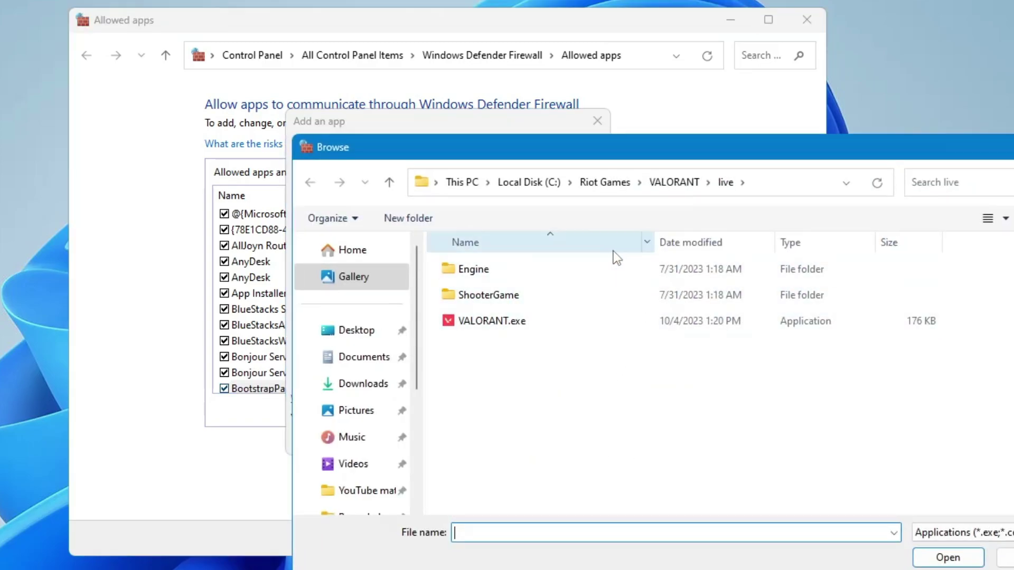
left_click(600, 183)
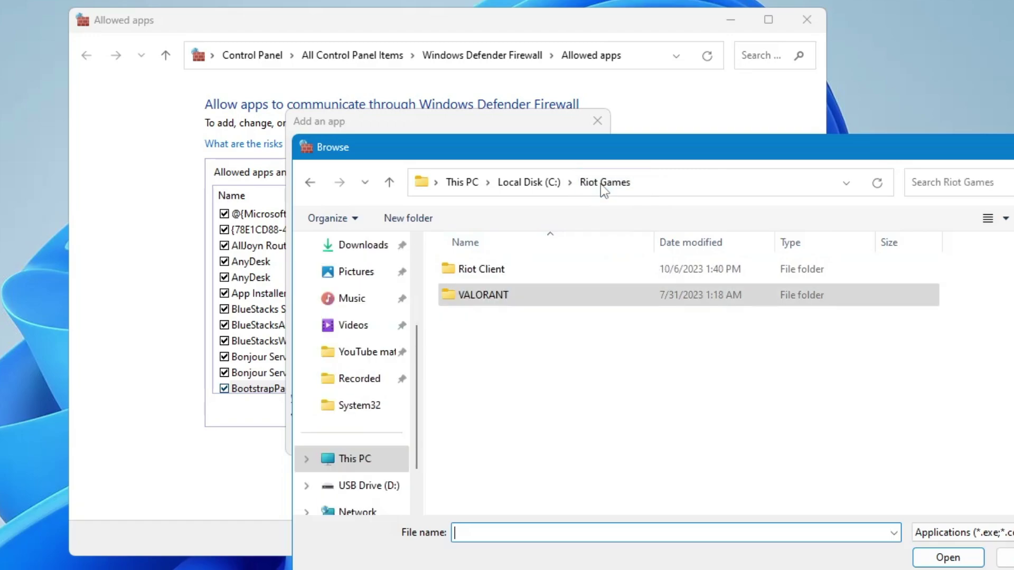
double_click(487, 272)
left_click(504, 347)
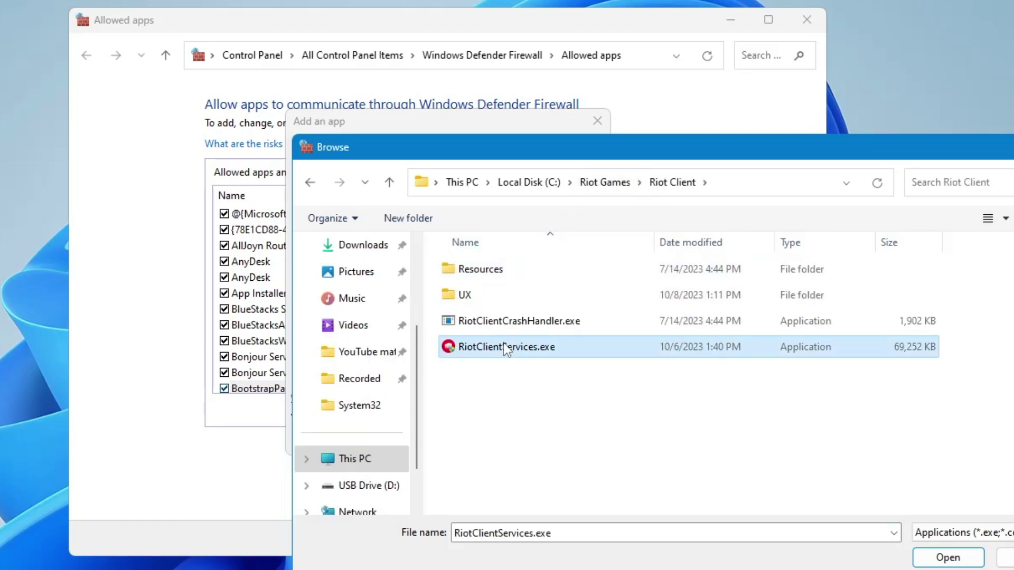
left_click(942, 559)
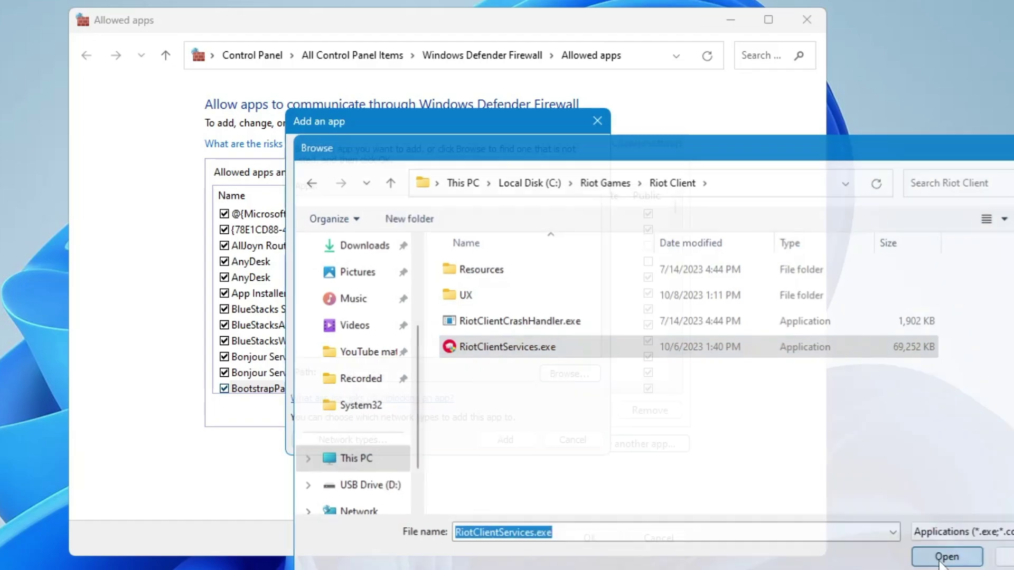
left_click(506, 440)
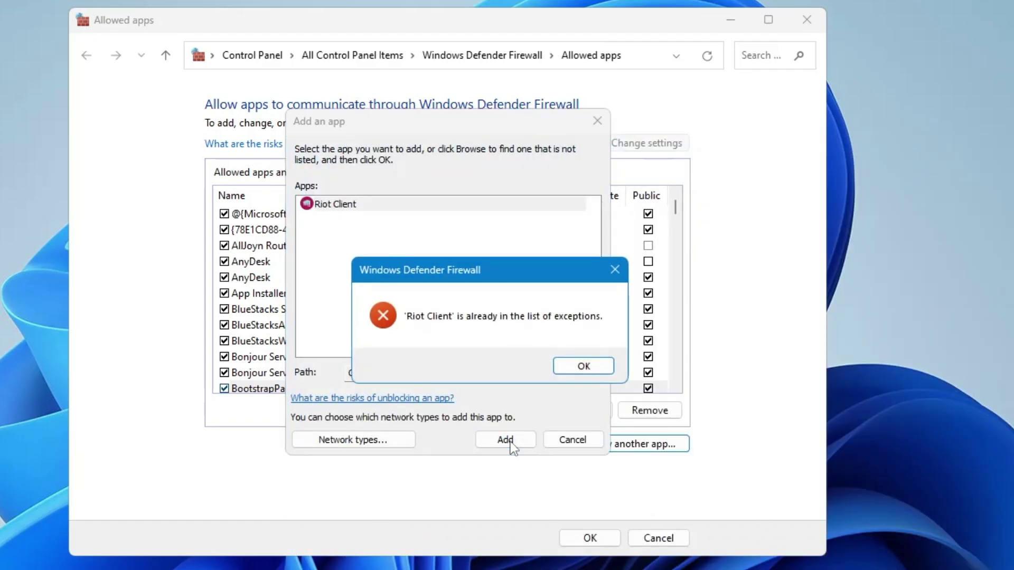
left_click(588, 369)
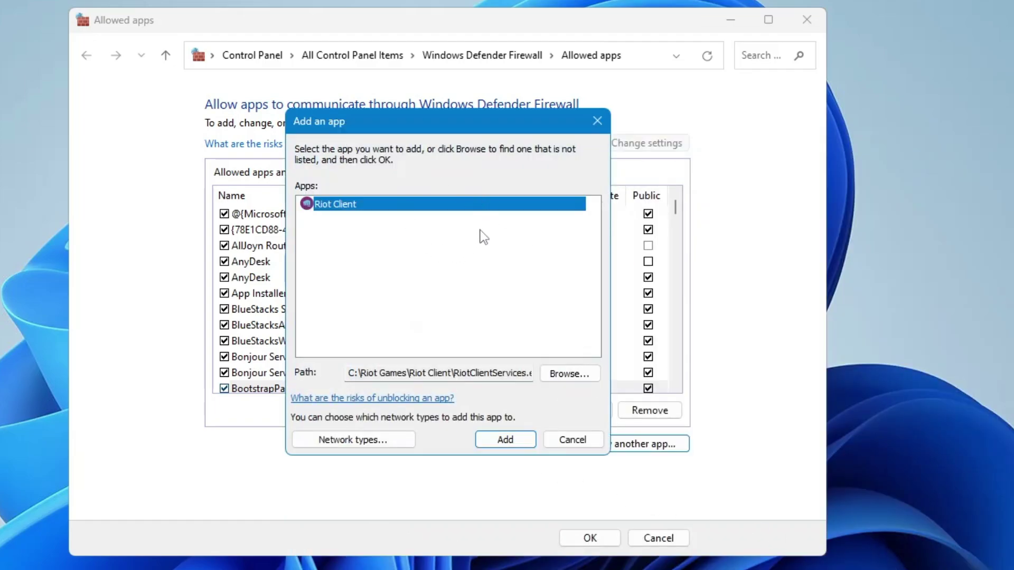
Cancel the pending Riot Client entry and browse for another app in the Riot Vanguard folder inside Program Files on Local Disk (C:)
left_click(557, 441)
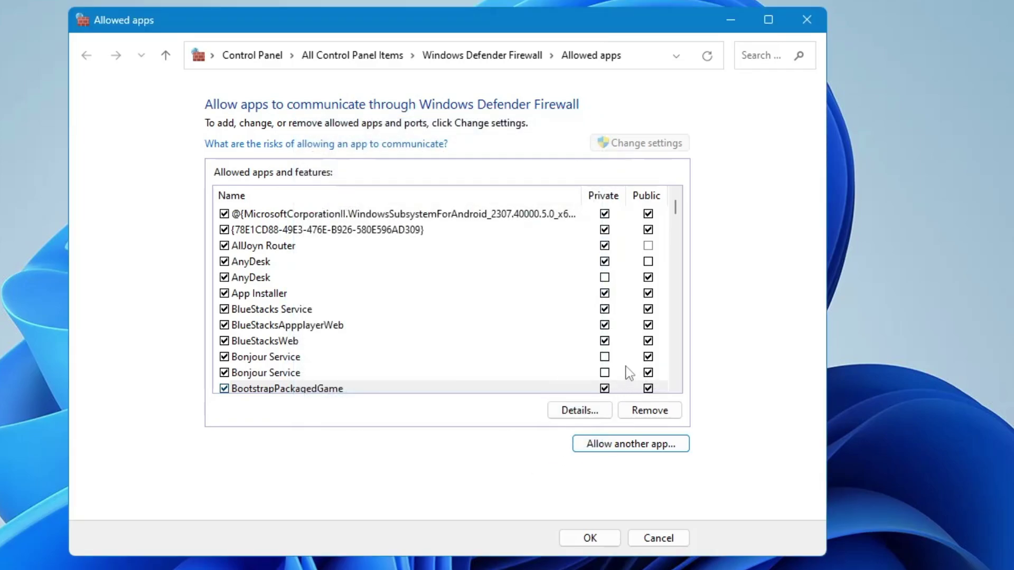
left_click(594, 444)
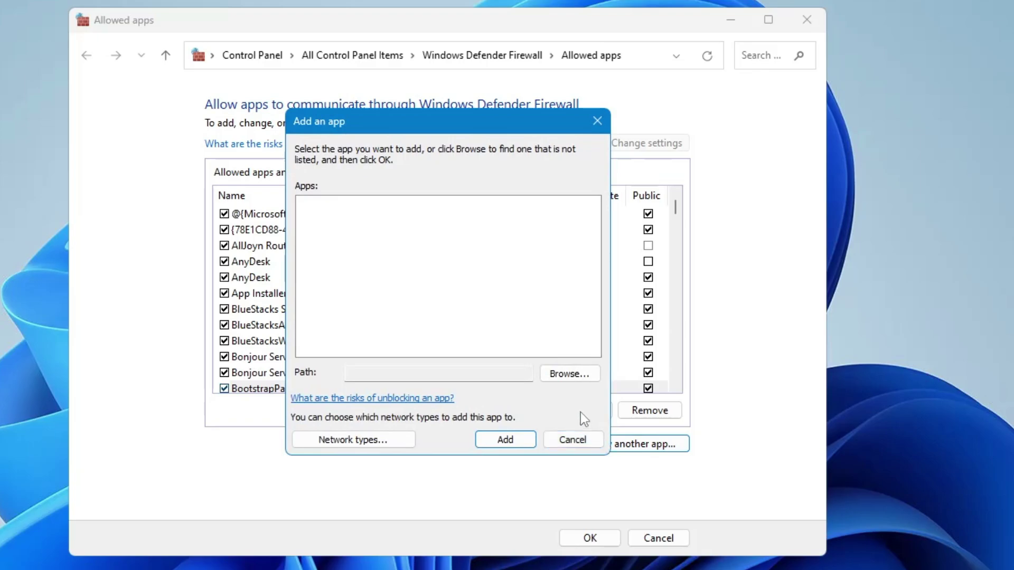
left_click(564, 373)
scroll(373, 406, "down", 3)
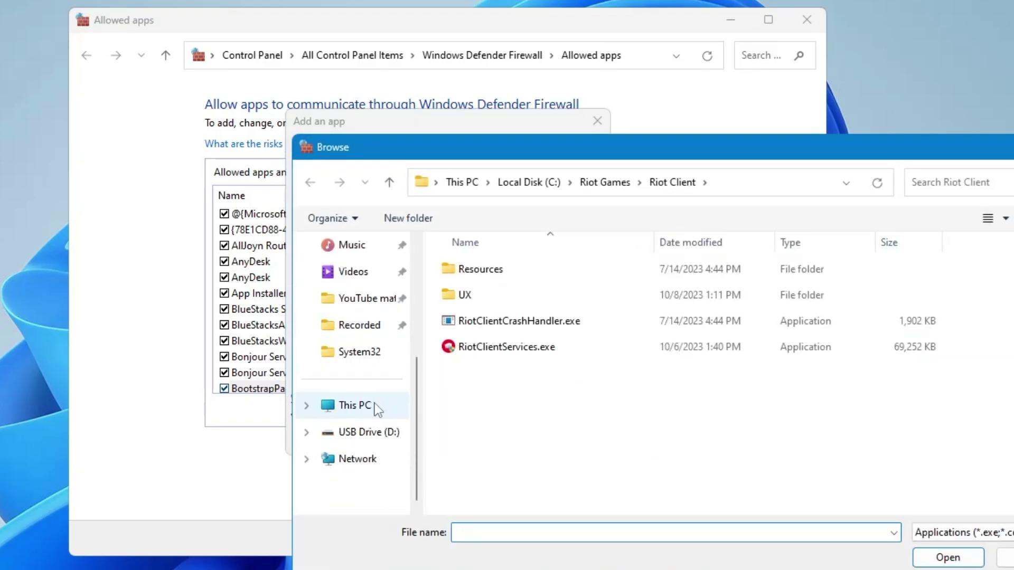
left_click(357, 407)
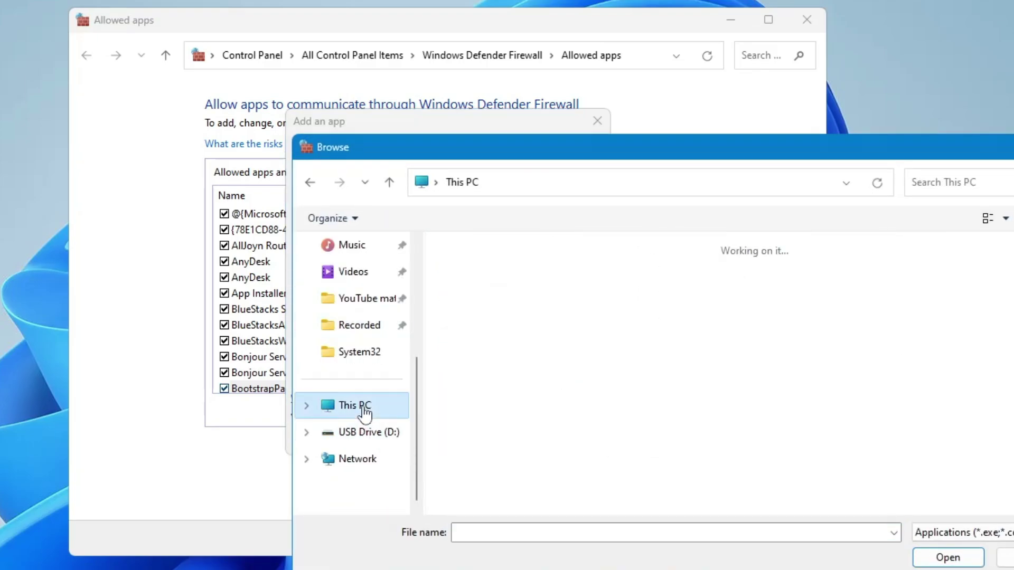
double_click(553, 293)
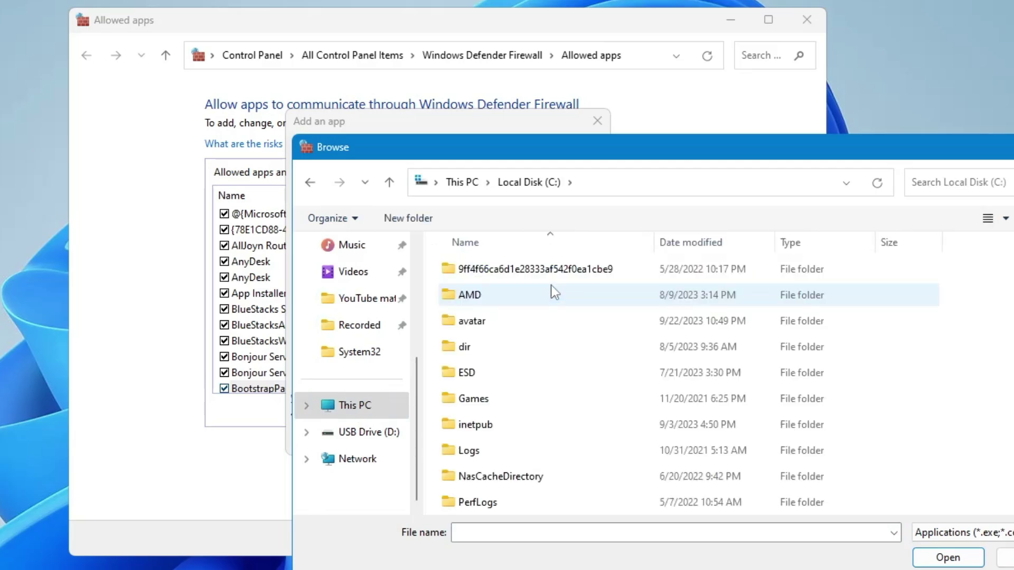
scroll(541, 347, "down", 4)
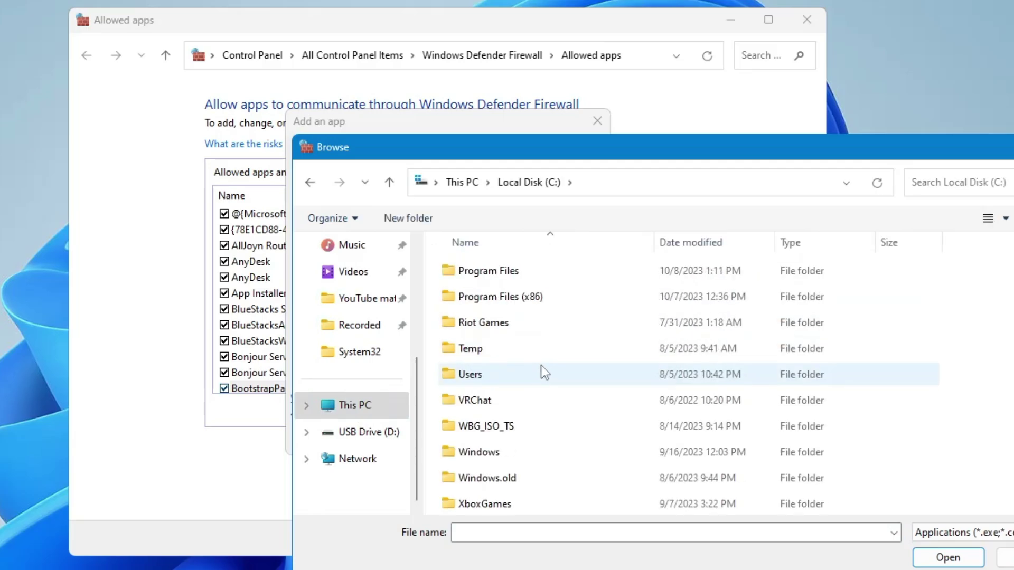
double_click(513, 272)
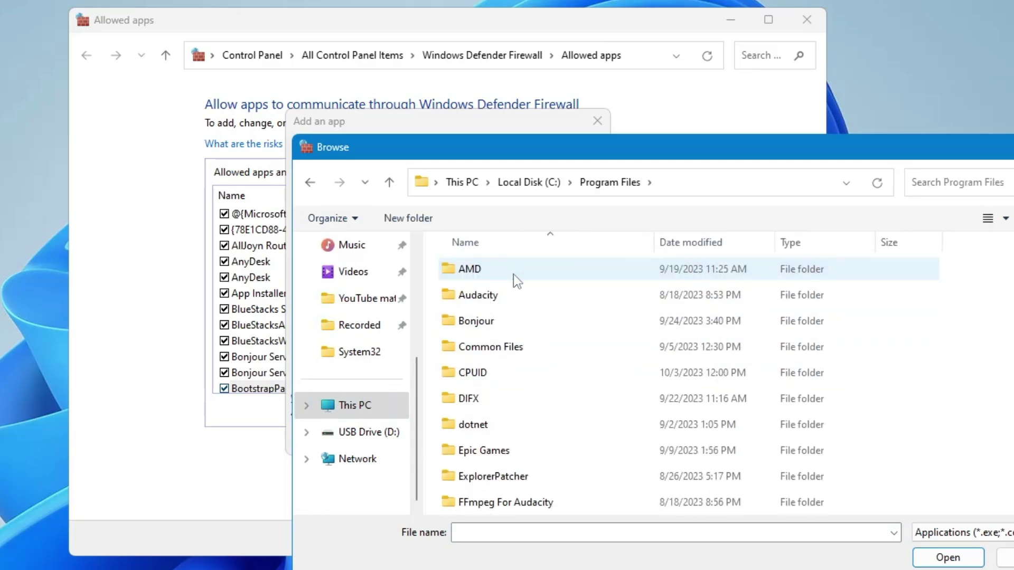
key("r")
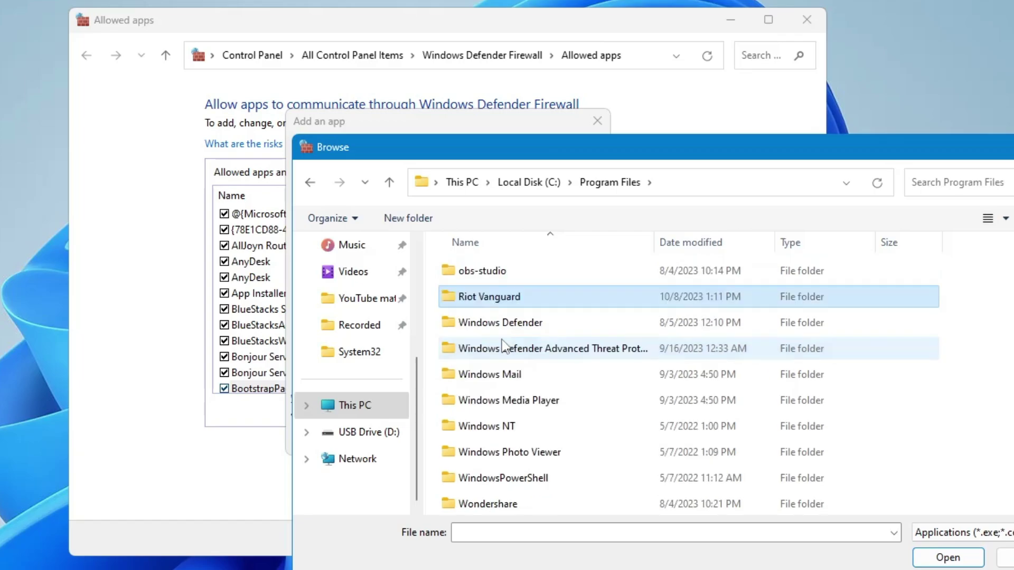
double_click(502, 296)
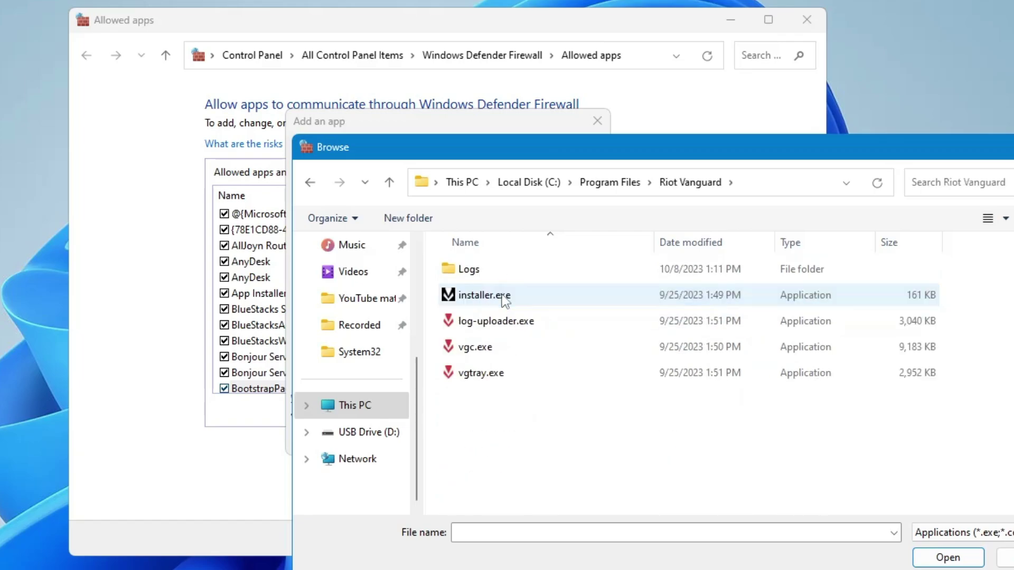
Add vgc.exe to the firewall's allowed apps, also allow Vanguard user-mode service on private networks, and save the settings
left_click(493, 349)
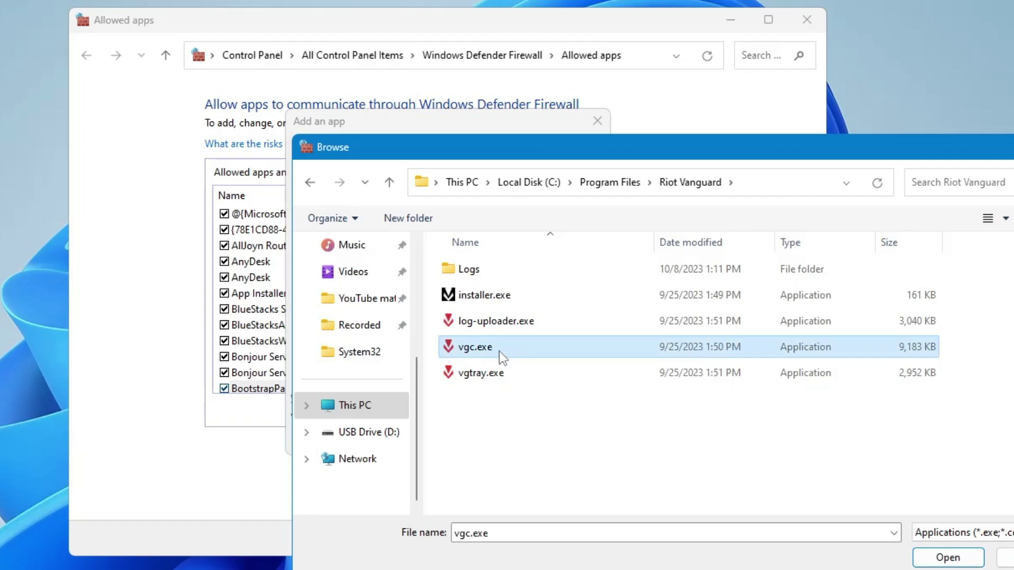
left_click(930, 561)
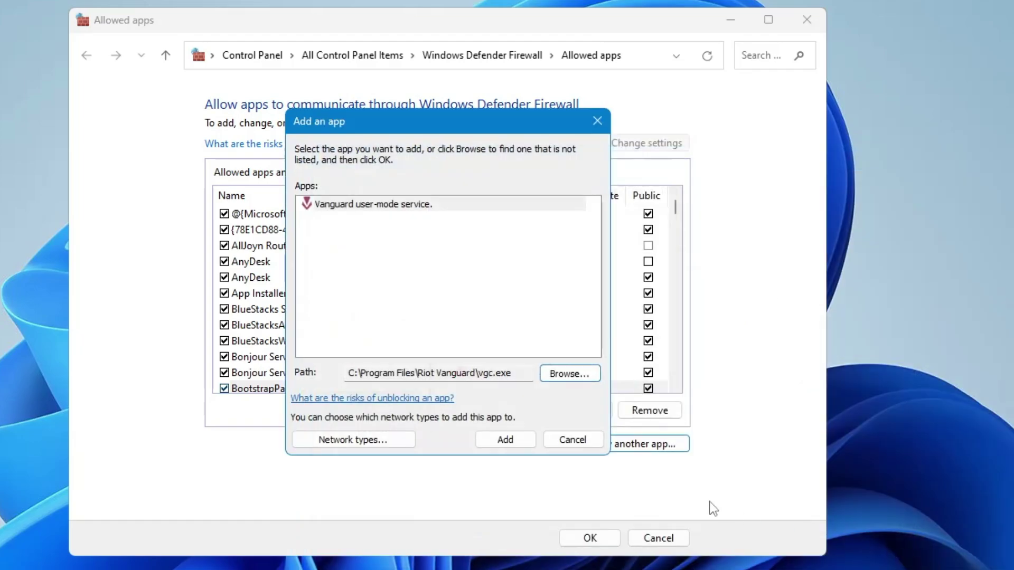
left_click(515, 445)
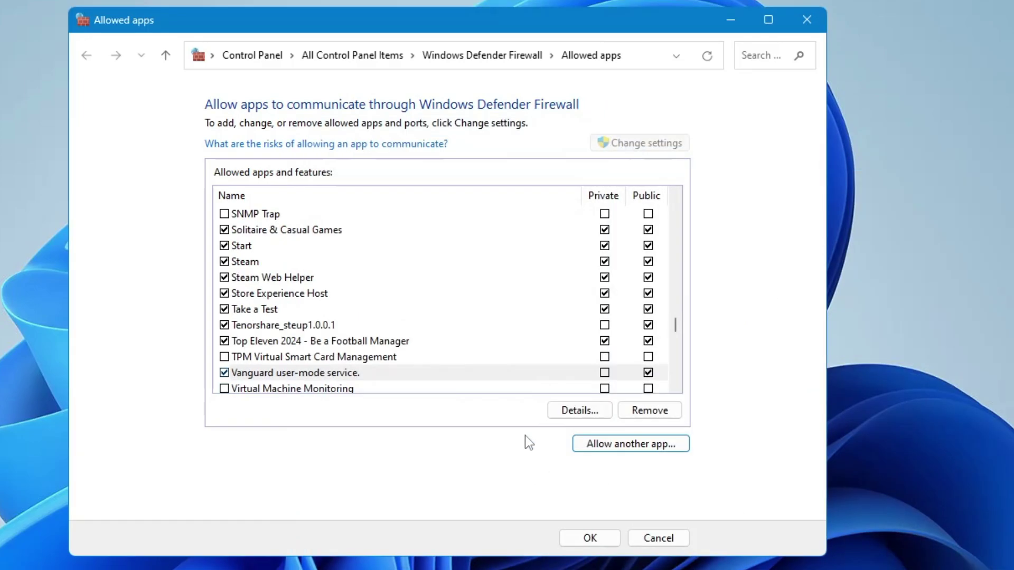
left_click(605, 373)
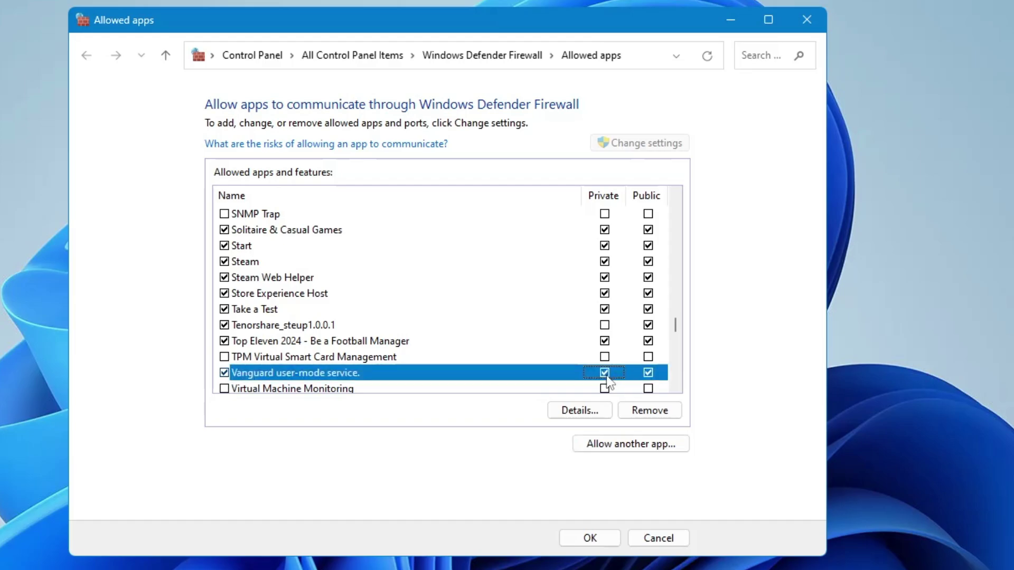
left_click(589, 538)
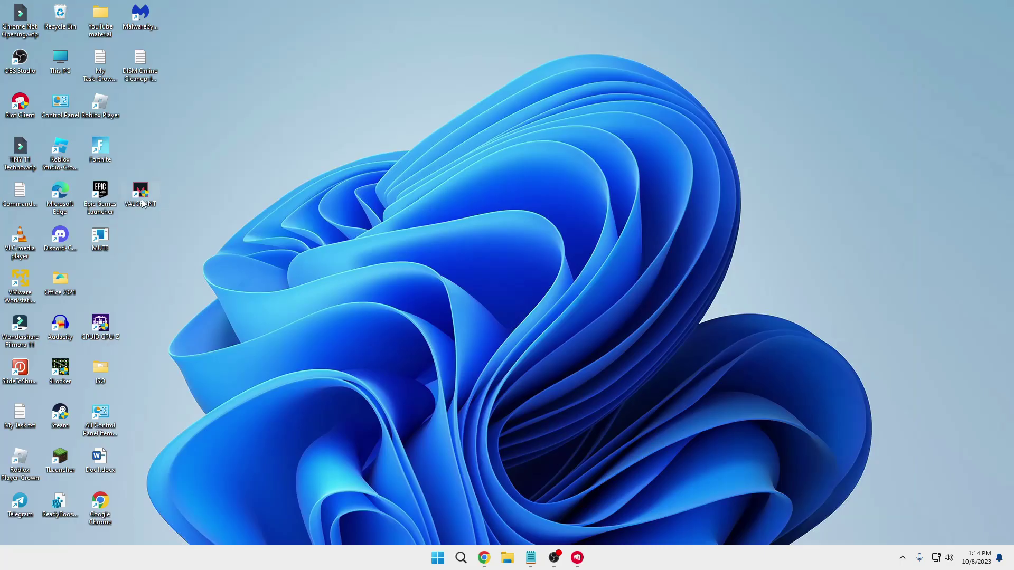
Open the properties of the VALORANT desktop shortcut and set it to run Minimized
right_click(142, 203)
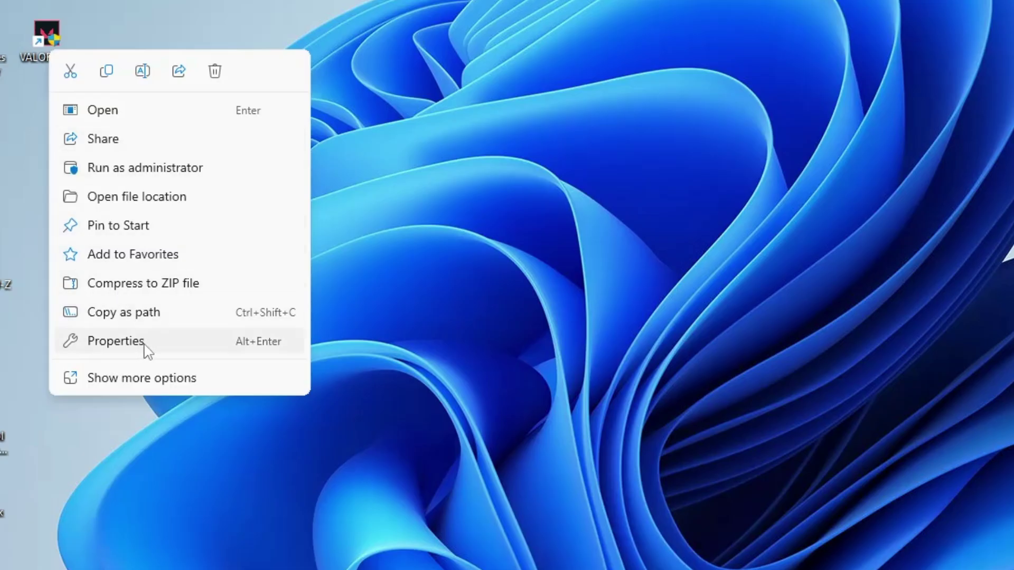
left_click(115, 341)
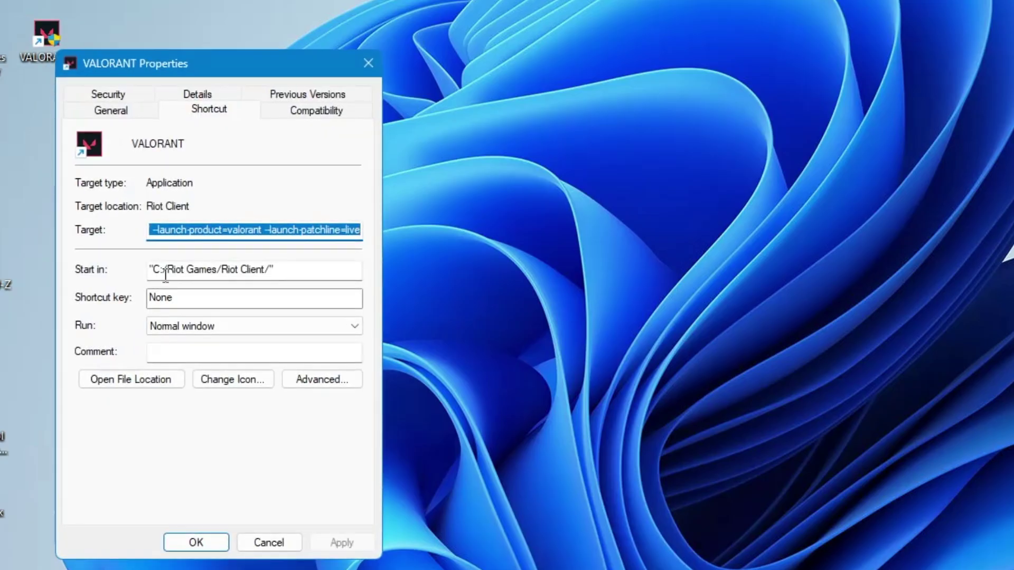
left_click_drag(235, 77, 589, 0)
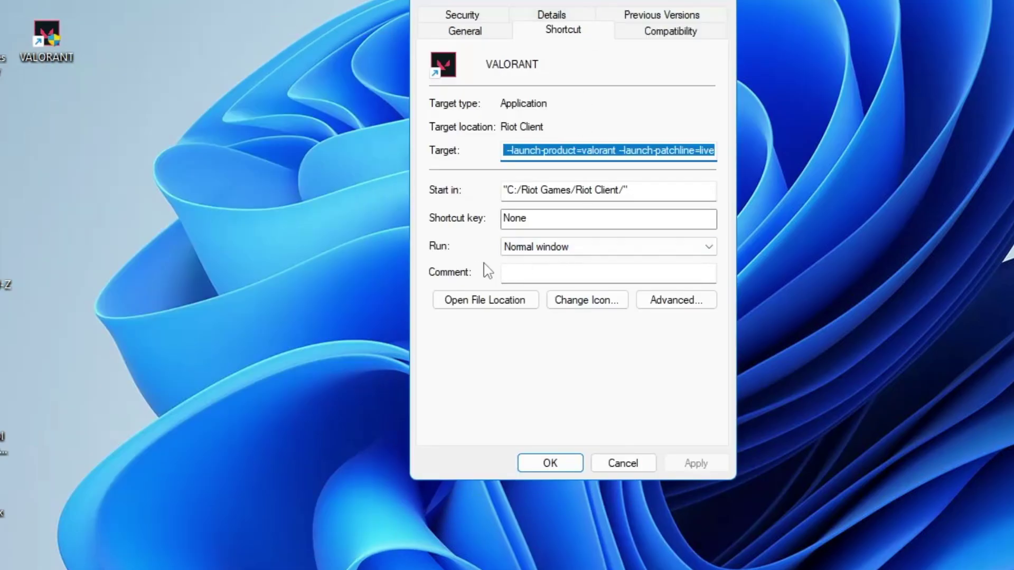
left_click(640, 249)
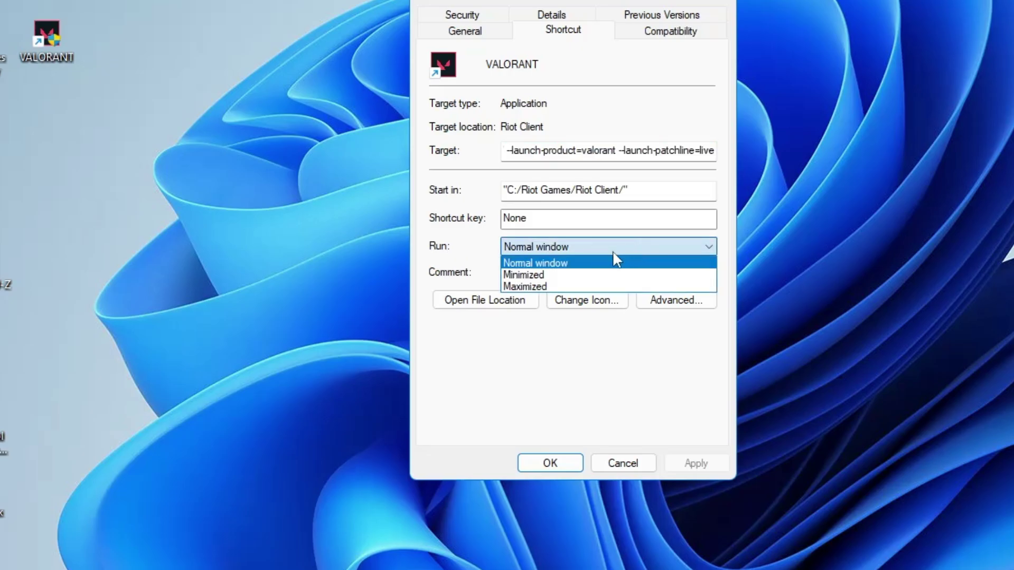
left_click(547, 274)
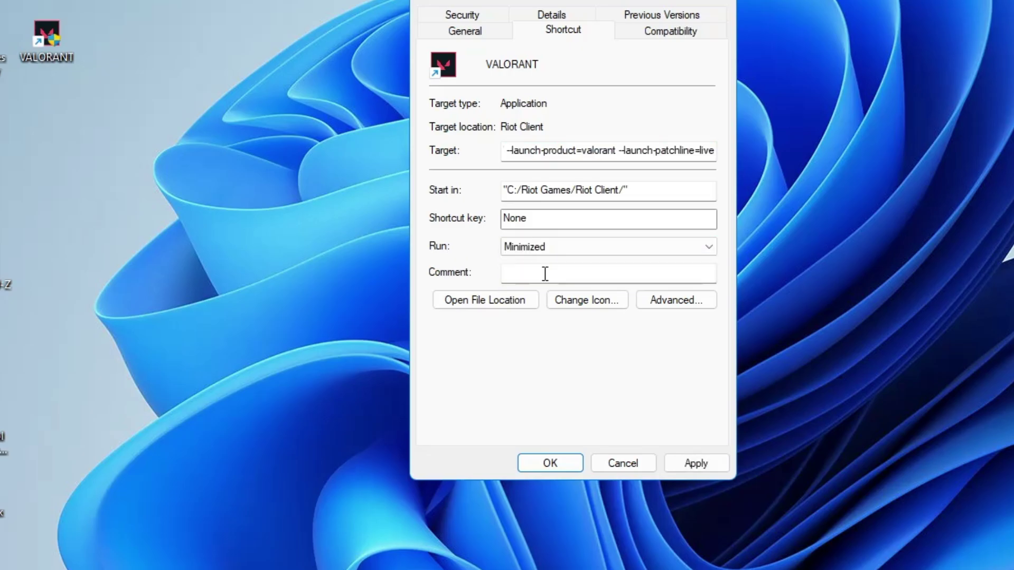
Have the VALORANT shortcut run as an administrator with fullscreen optimizations disabled, and save its properties
left_click(667, 32)
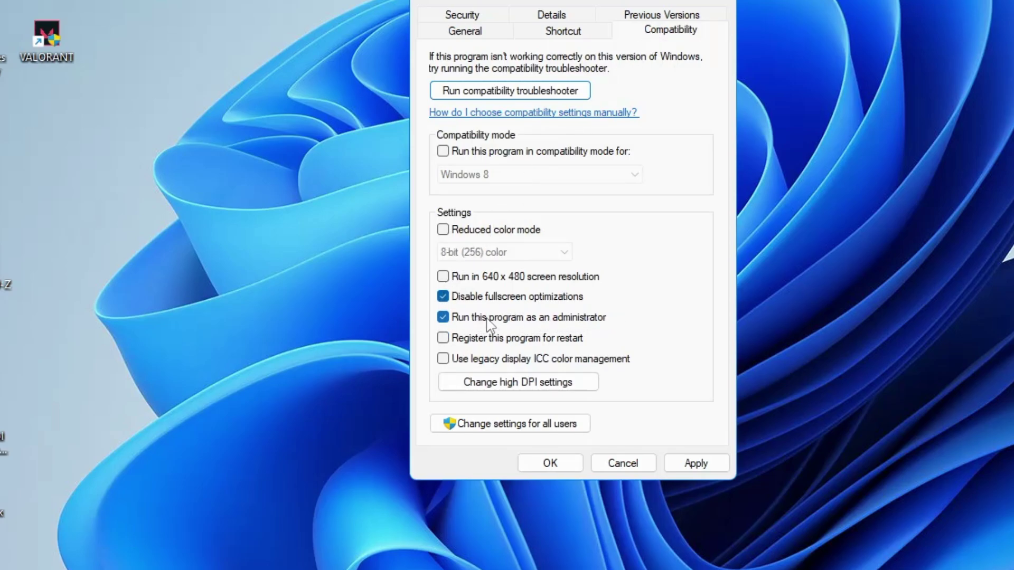
left_click(695, 463)
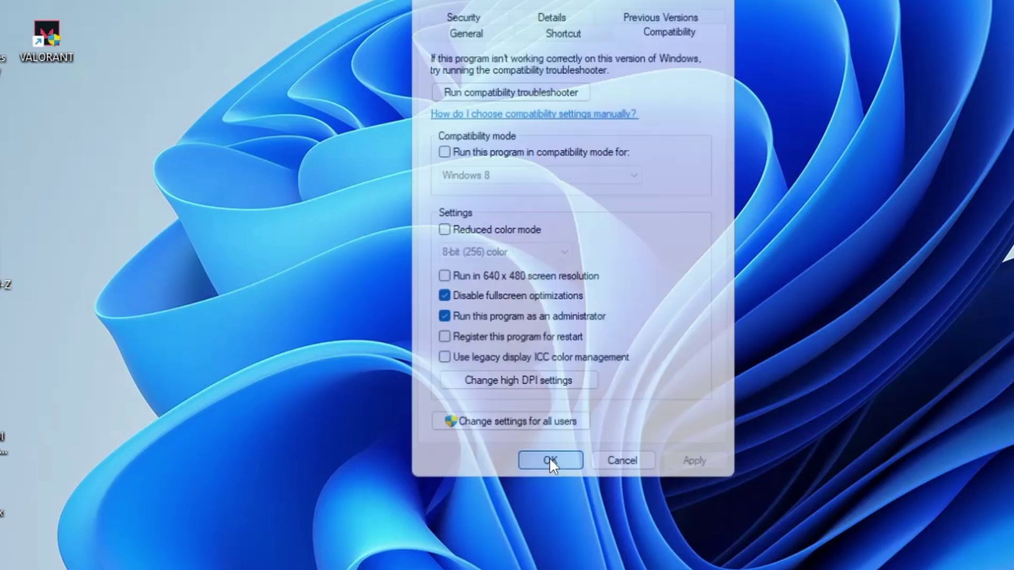
left_click(549, 463)
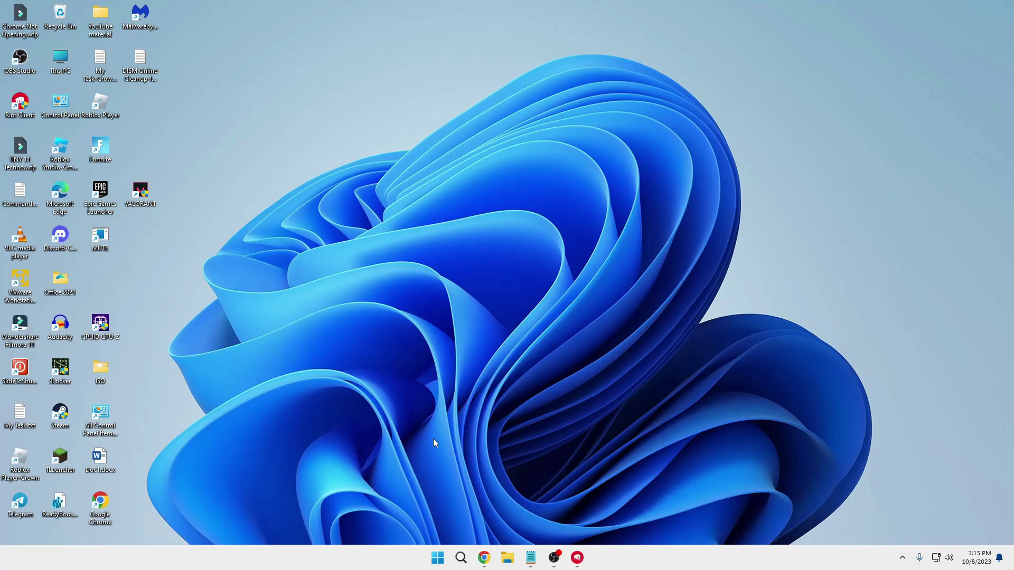
Open Programs and Features by running appwiz.cpl and bring up the list for turning Windows features on or off
left_click(461, 557)
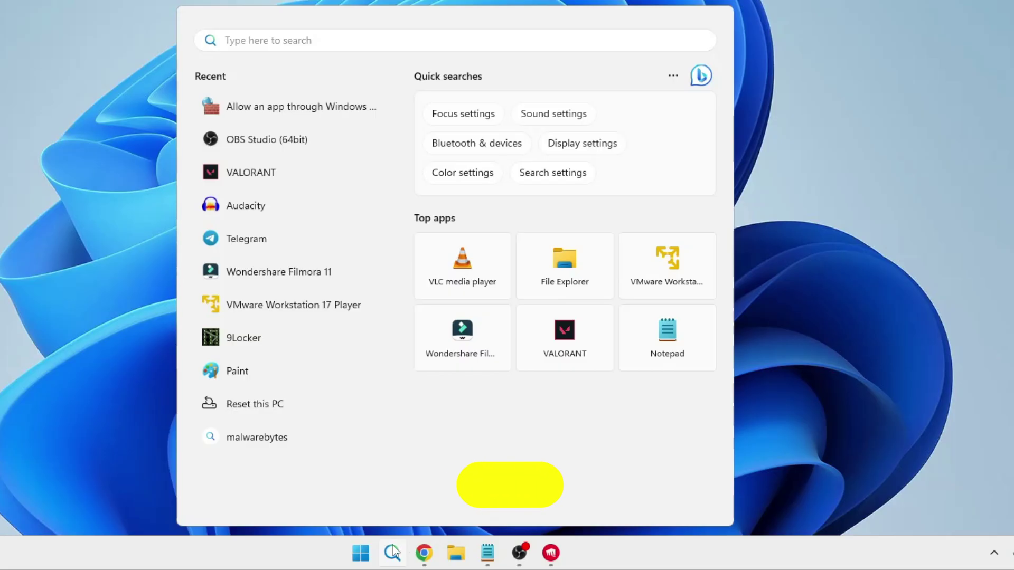
type("app")
type("wiz.cp")
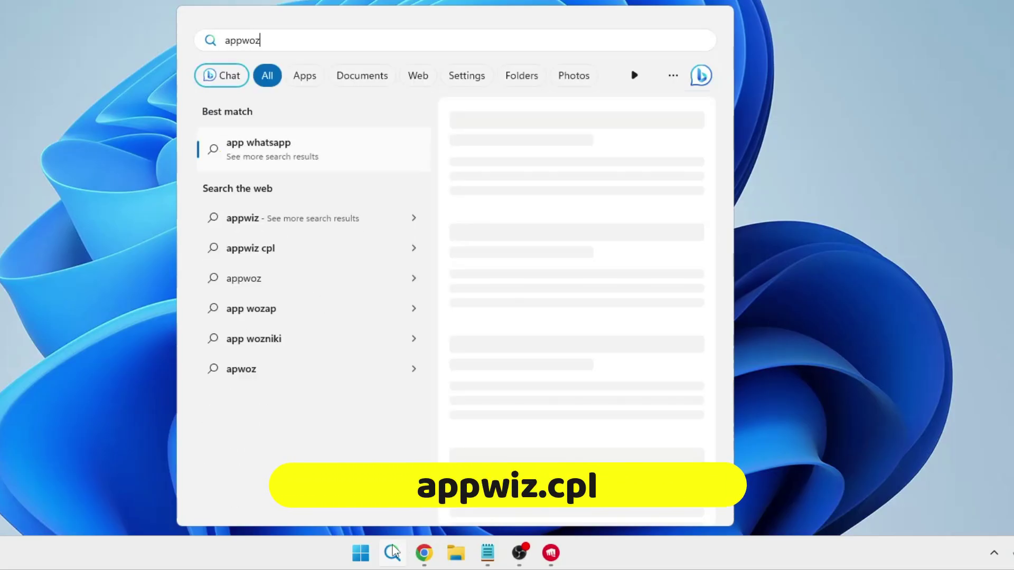
type("l")
key("Return")
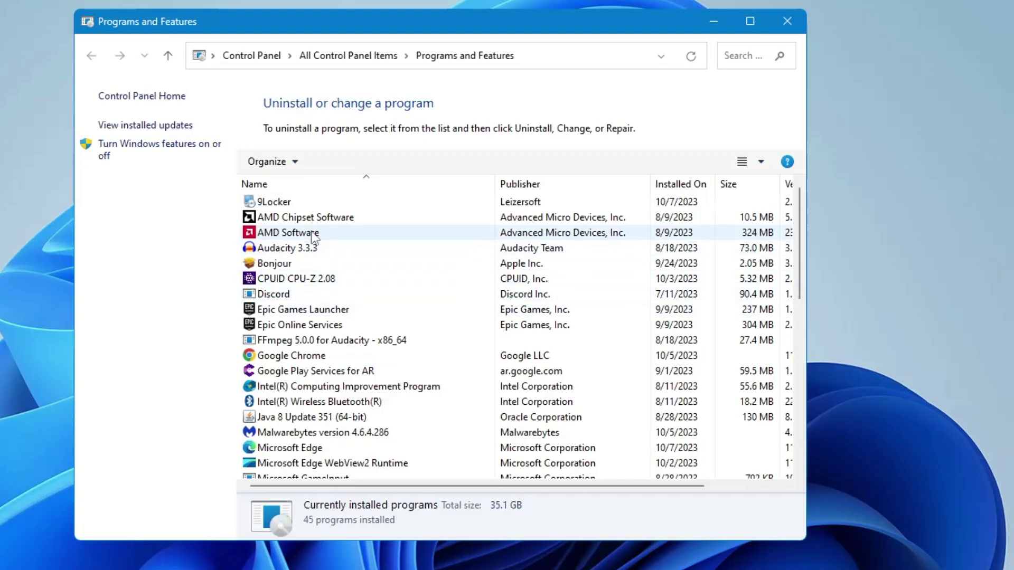
left_click(124, 153)
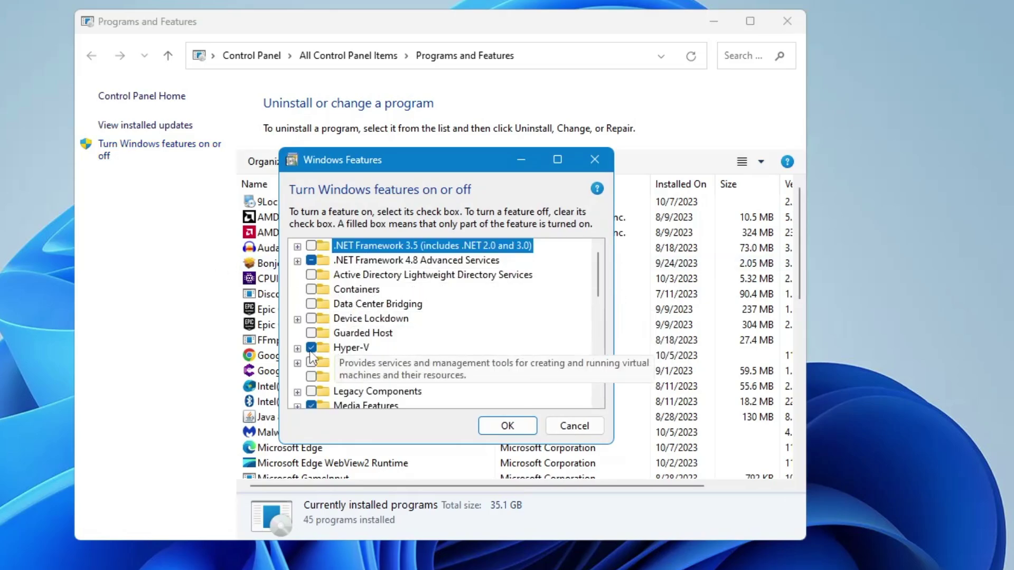
Look through the Windows features list for virtualization features such as Hyper-V, Virtual Machine Platform and Windows Hypervisor Platform
scroll(313, 356, "down", 1)
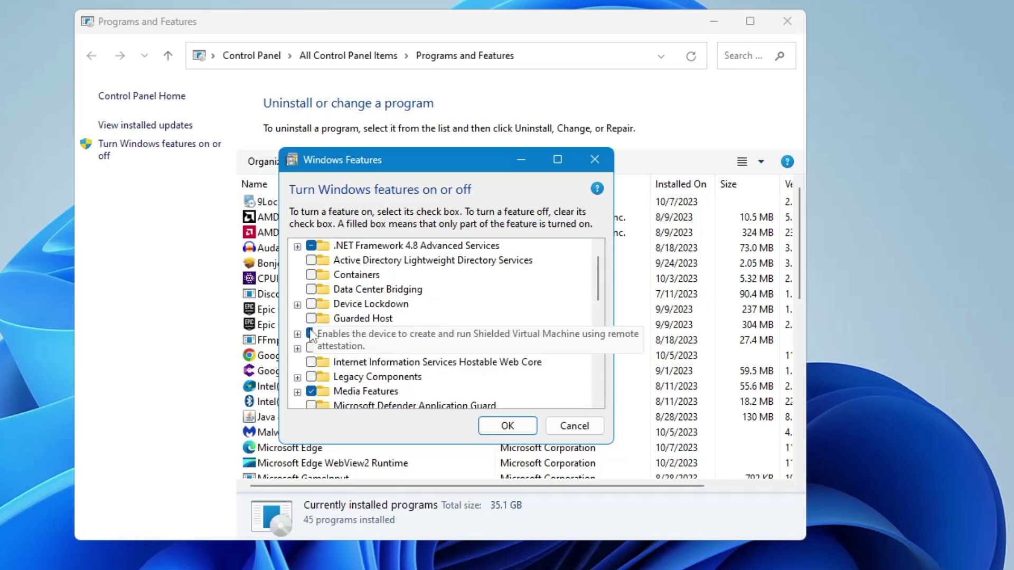
scroll(311, 316, "down", 8)
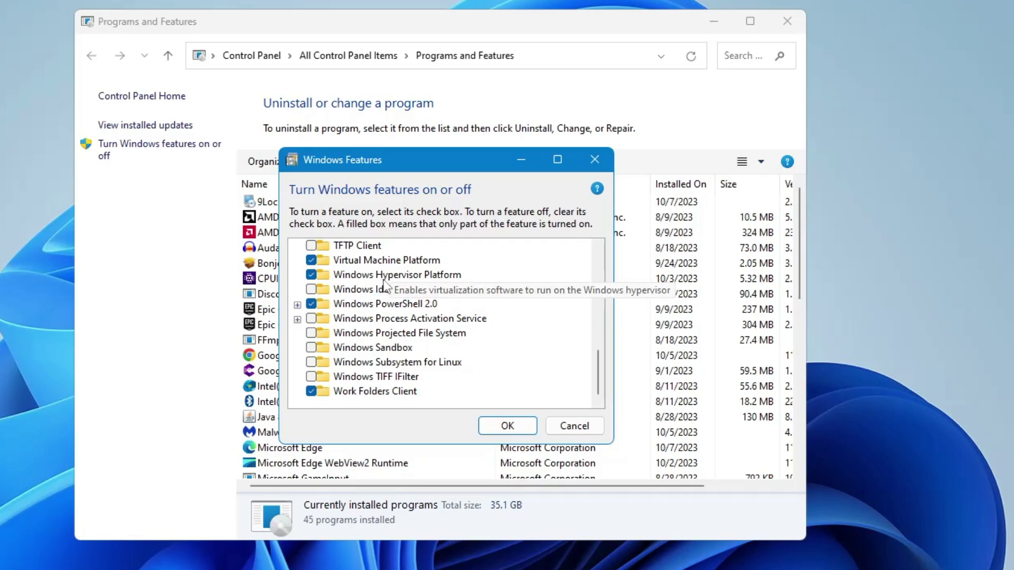
scroll(438, 278, "up", 4)
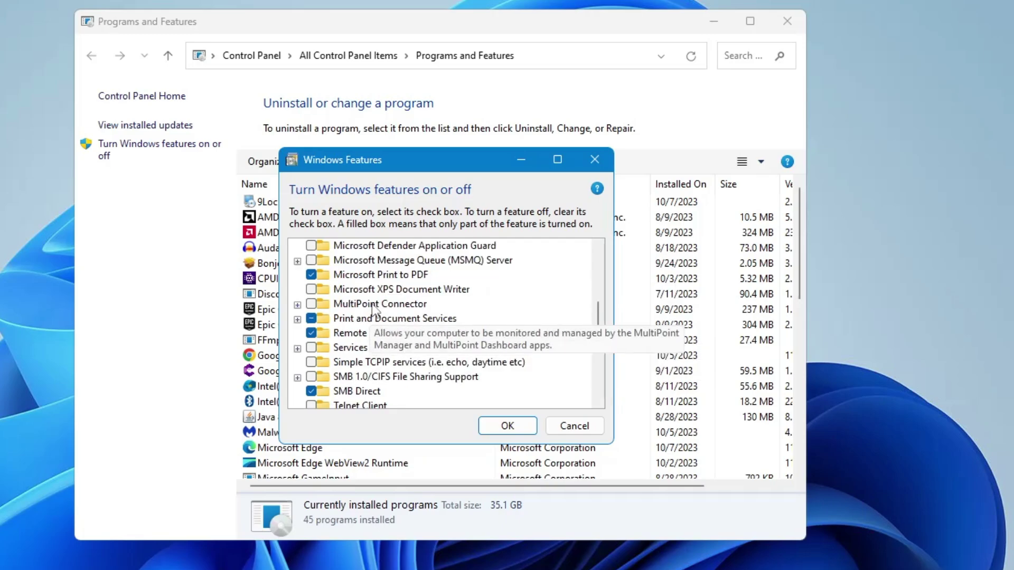
scroll(430, 277, "up", 1)
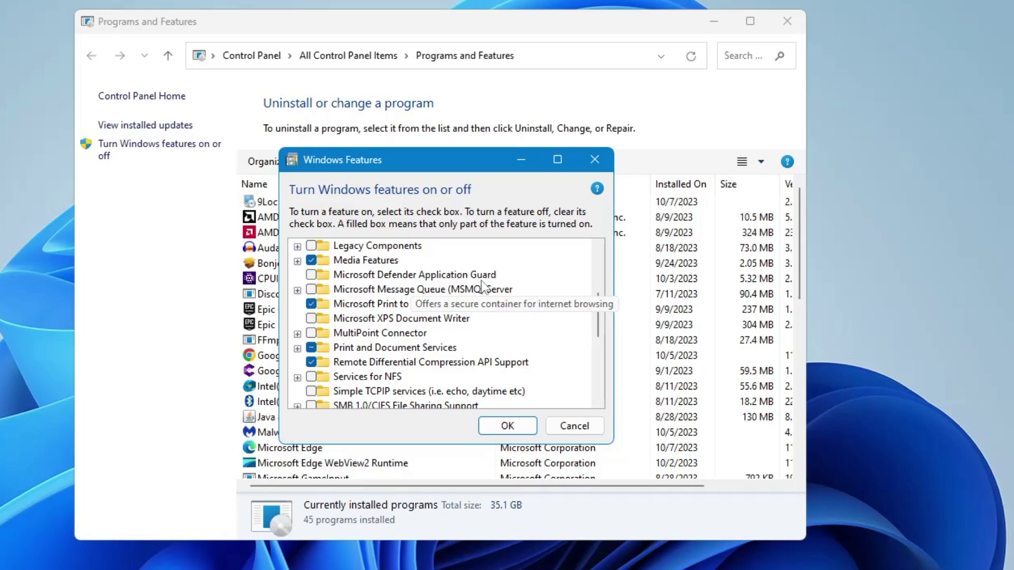